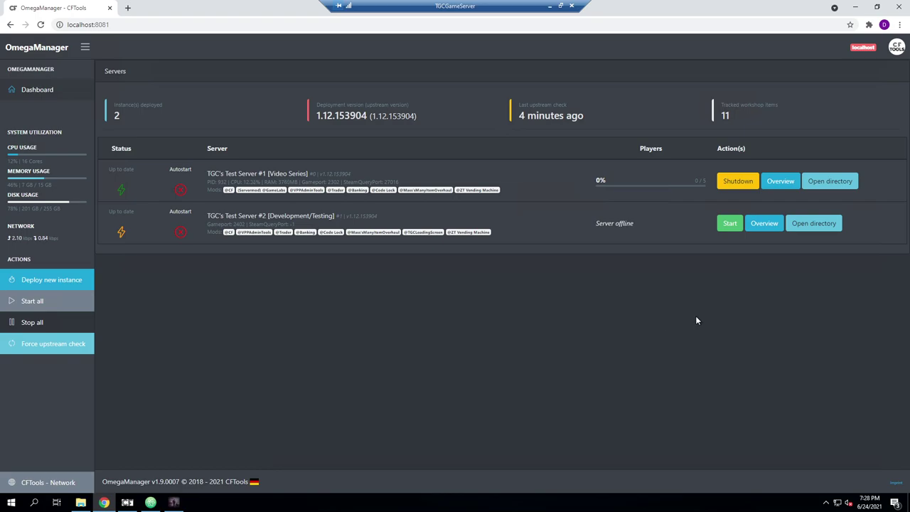
Step: Switch from the remote session to the DZSA launcher and join TGC's Test Server #1 [Video Series], submitting the server password
{"action": "left_click", "coordinate": [550, 5]}
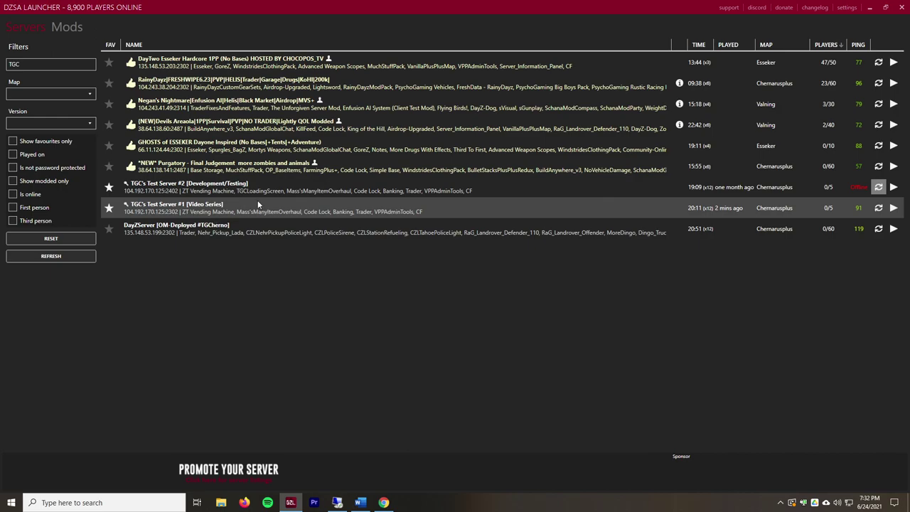
{"action": "right_click", "coordinate": [896, 213]}
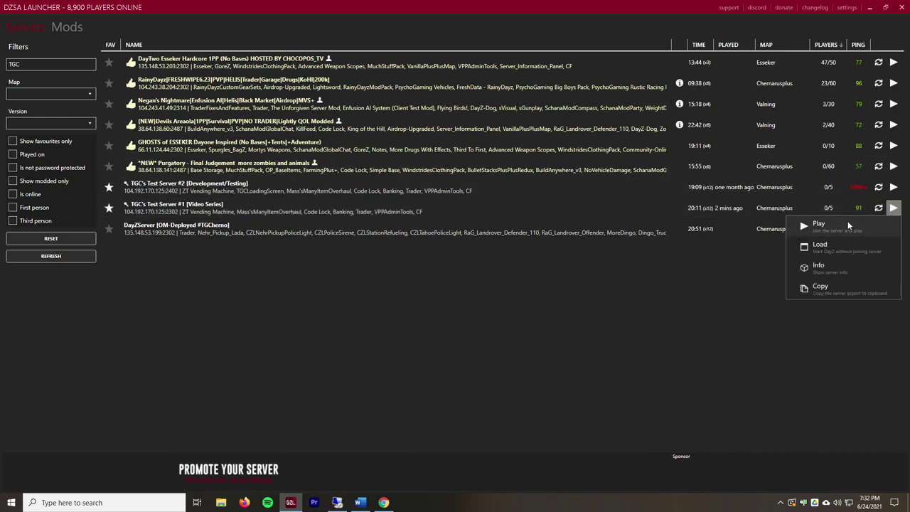
{"action": "left_click", "coordinate": [847, 223]}
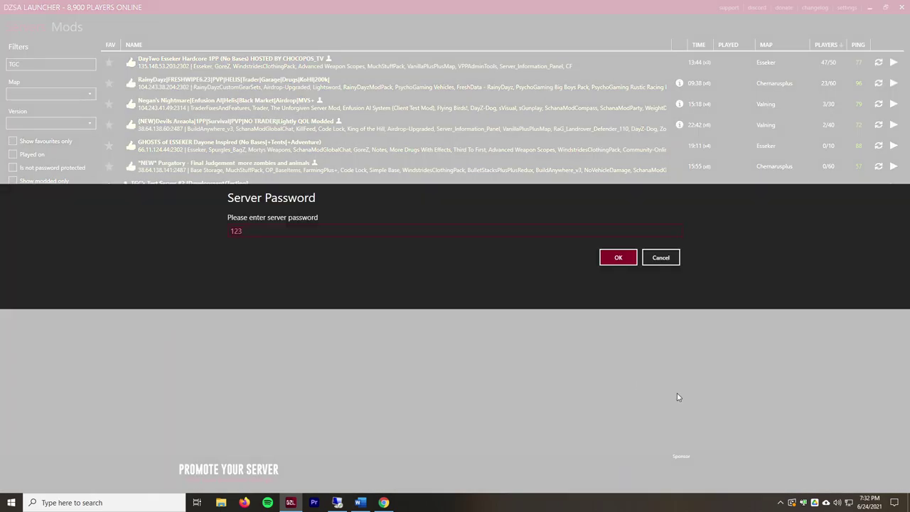
{"action": "left_click", "coordinate": [613, 257]}
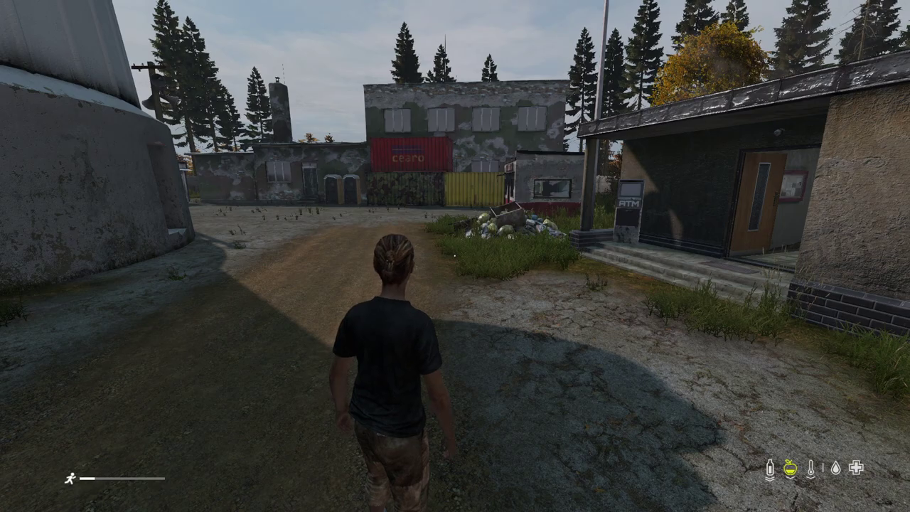
Step: Walk to the wooden stand enclosing the vending machine beside the camouflage container and delete the stand
{"action": "key", "text": "w"}
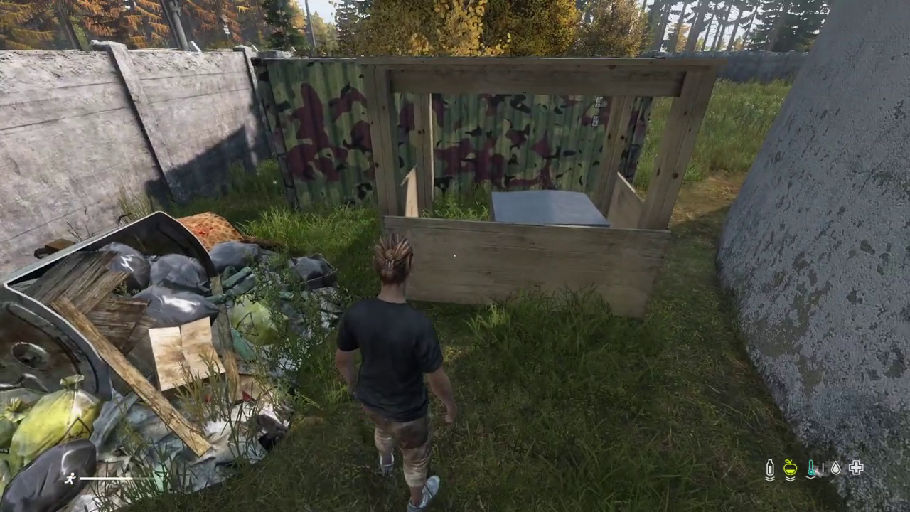
{"action": "key", "text": "Delete"}
{"action": "left_click", "coordinate": [429, 298]}
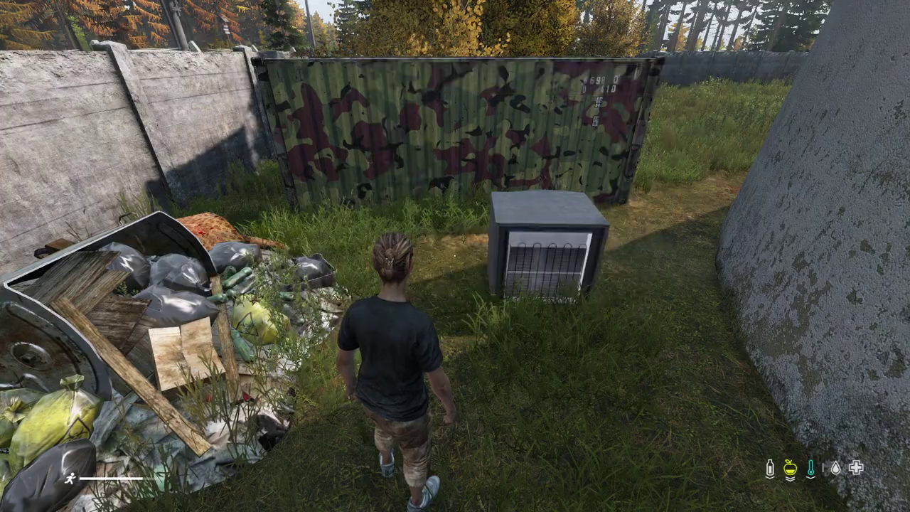
Step: Inspect the Vehicles vending machine from all sides and browse its trade list
{"action": "key", "text": "w"}
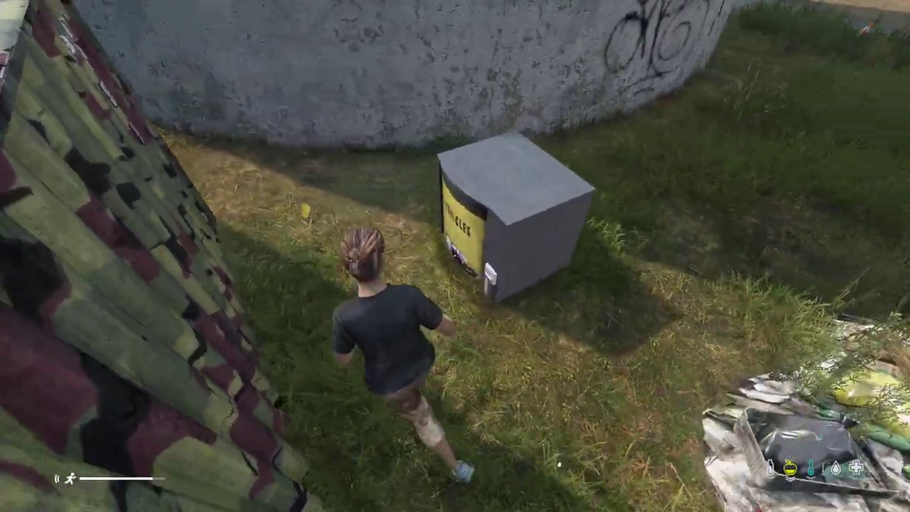
{"action": "key", "text": "a"}
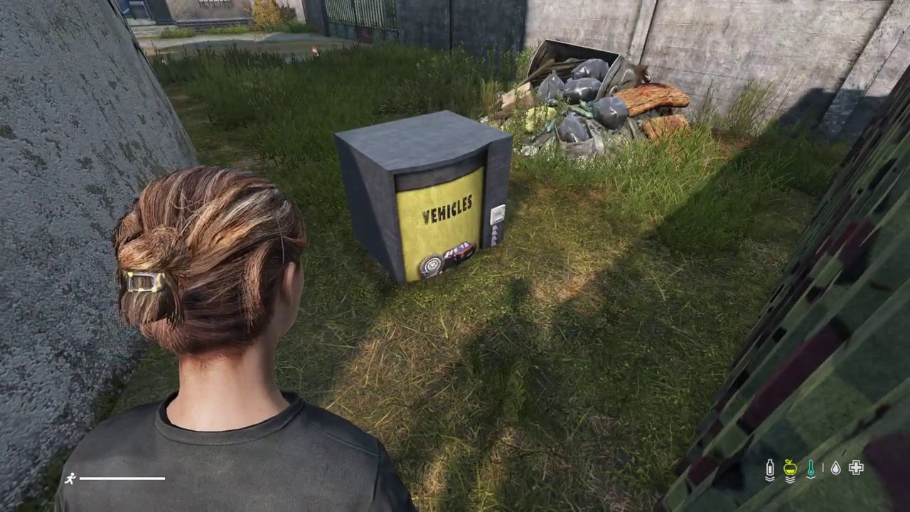
{"action": "key", "text": "w"}
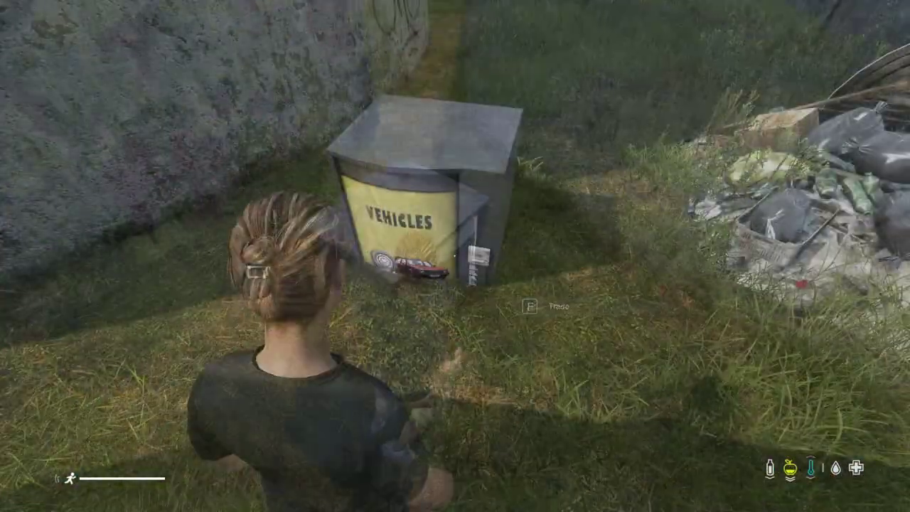
{"action": "key", "text": "d"}
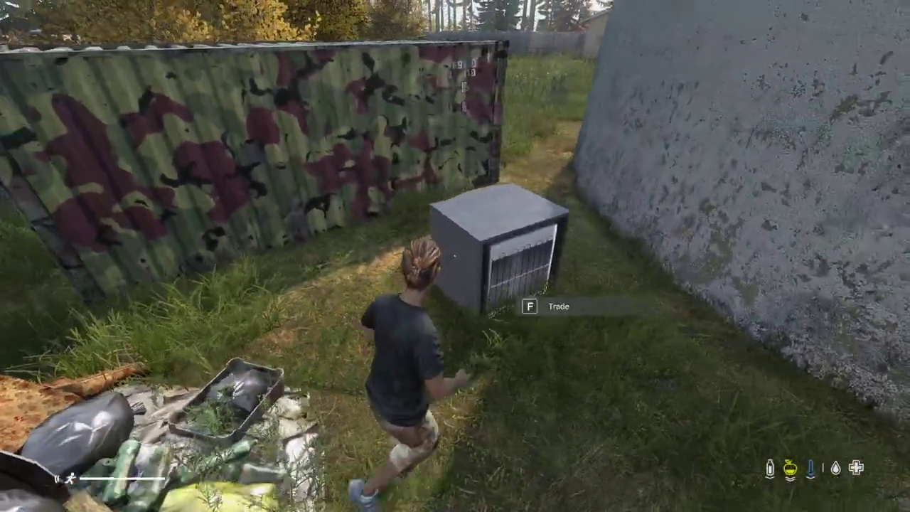
{"action": "key", "text": "w"}
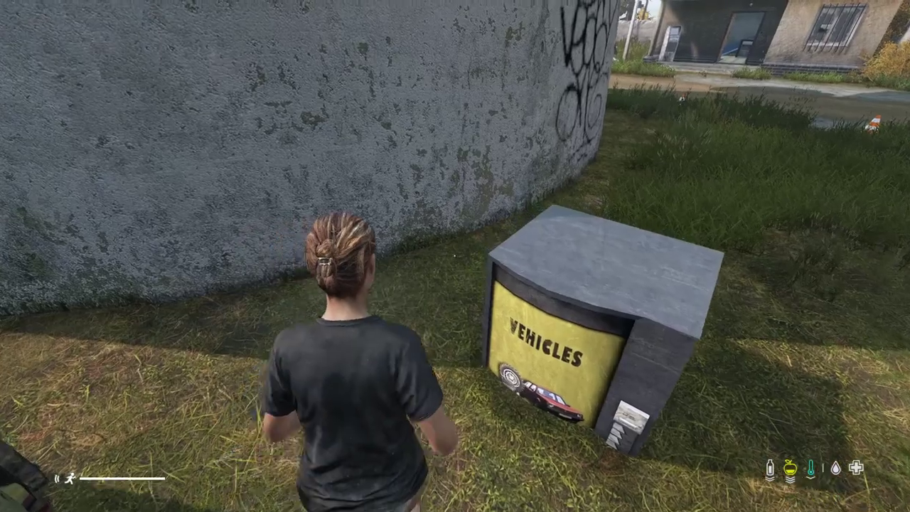
{"action": "key", "text": "w"}
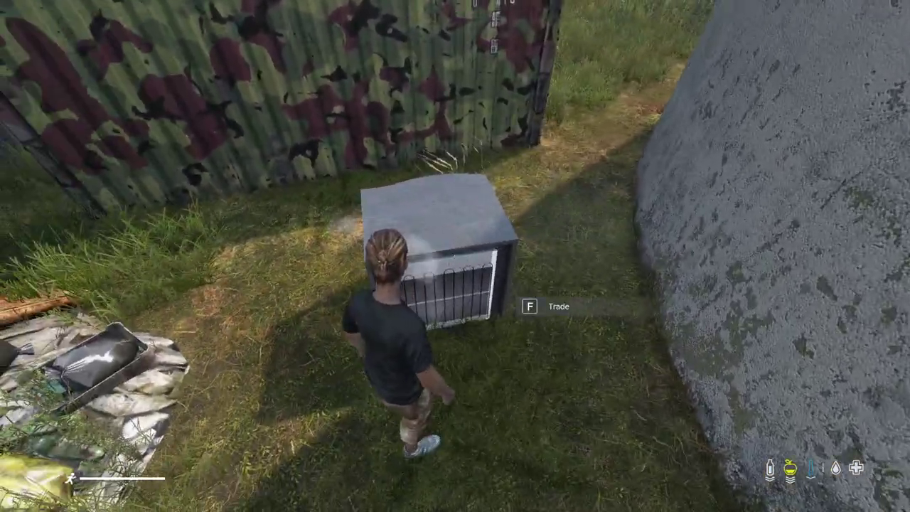
{"action": "key", "text": "f"}
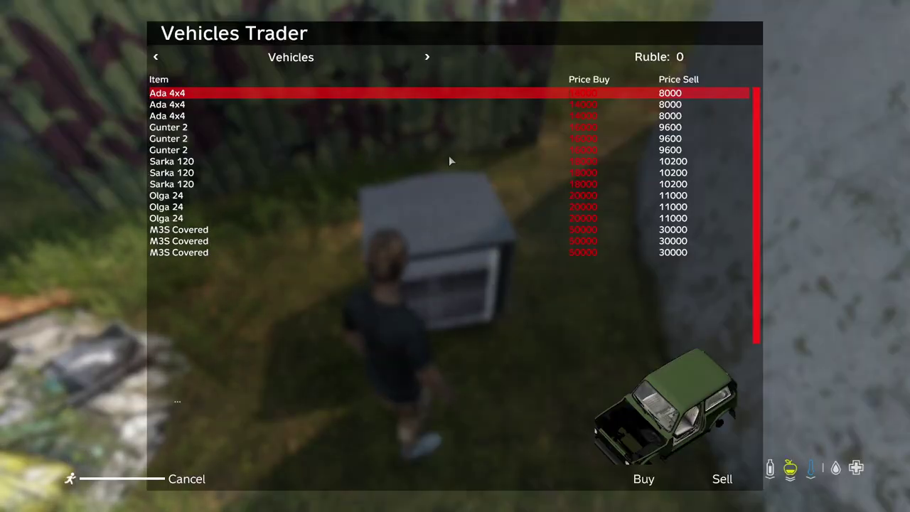
{"action": "left_click", "coordinate": [427, 57]}
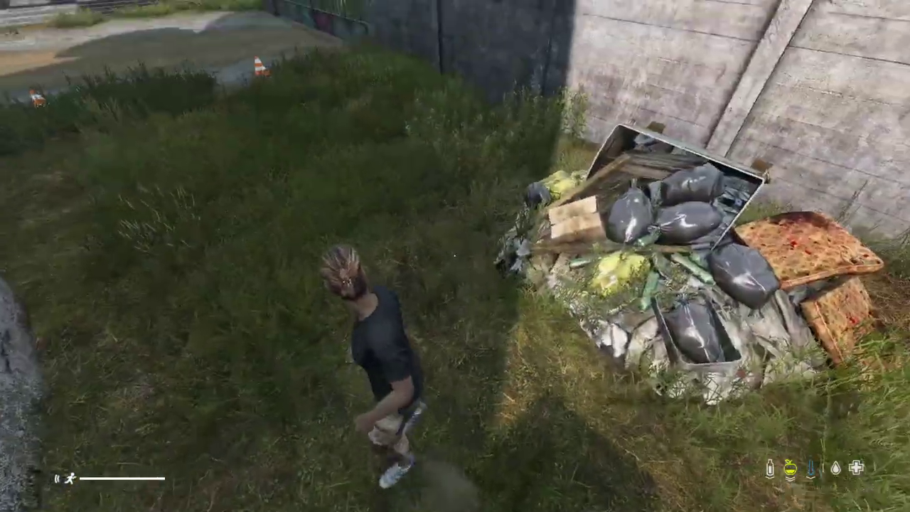
Step: Run around the silo to the ammunition machine's wagon-like building and delete that Land_Lunapark shooting gallery object
{"action": "key", "text": "w"}
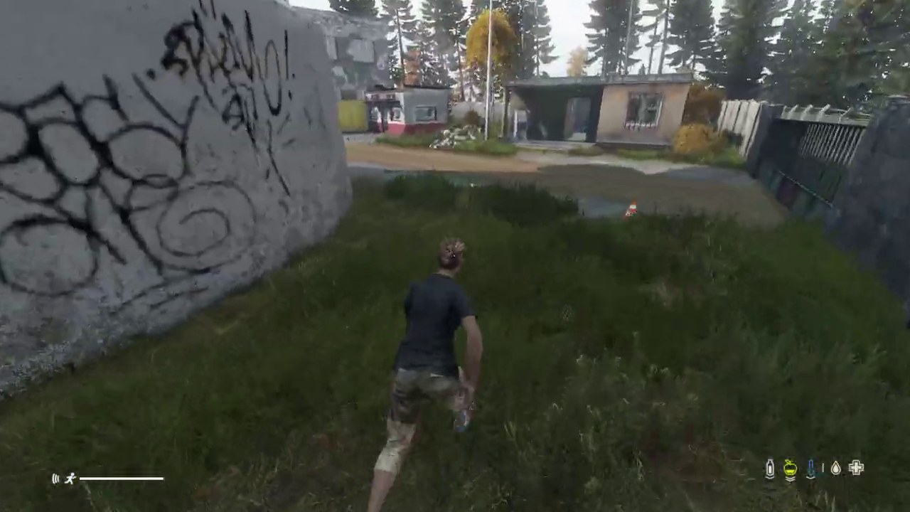
{"action": "key", "text": "w"}
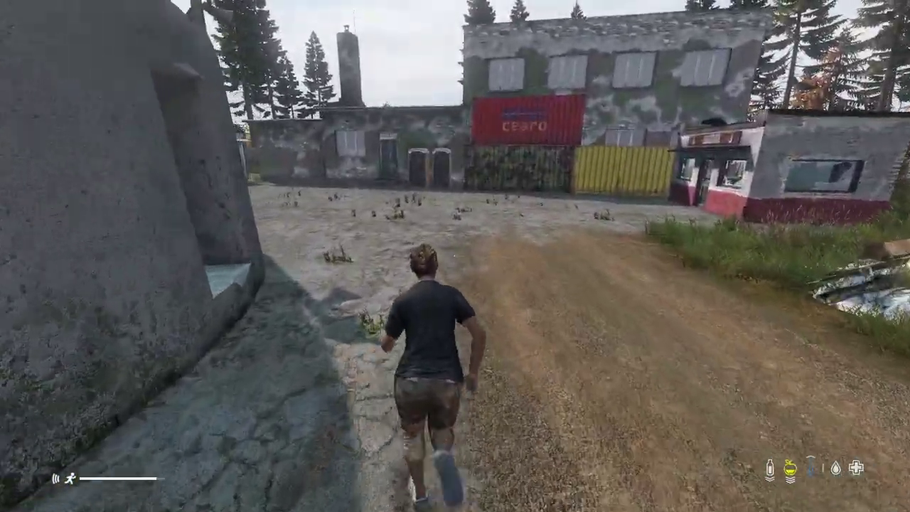
{"action": "key", "text": "w"}
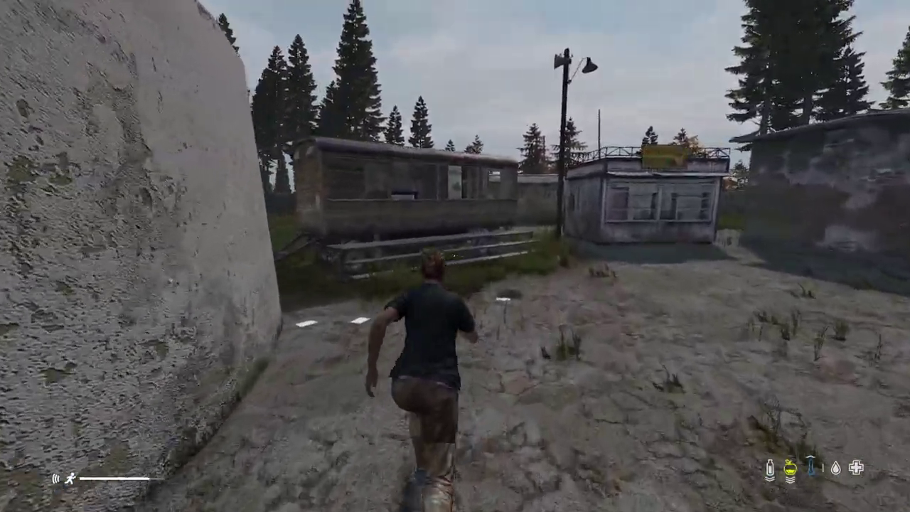
{"action": "key", "text": "w"}
{"action": "key", "text": "Delete"}
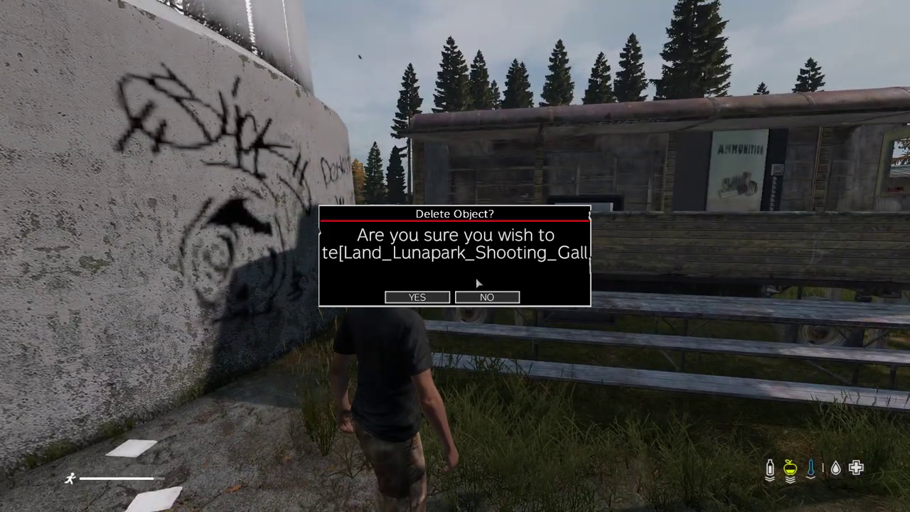
{"action": "left_click", "coordinate": [416, 297]}
Step: Walk around the uncovered vending machines and check the trade list of the Weapons machine
{"action": "key", "text": "w"}
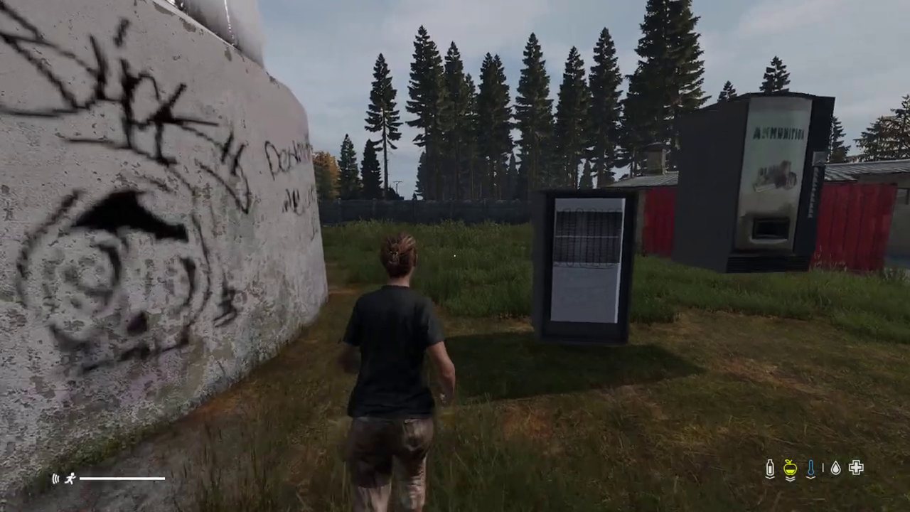
{"action": "key", "text": "w"}
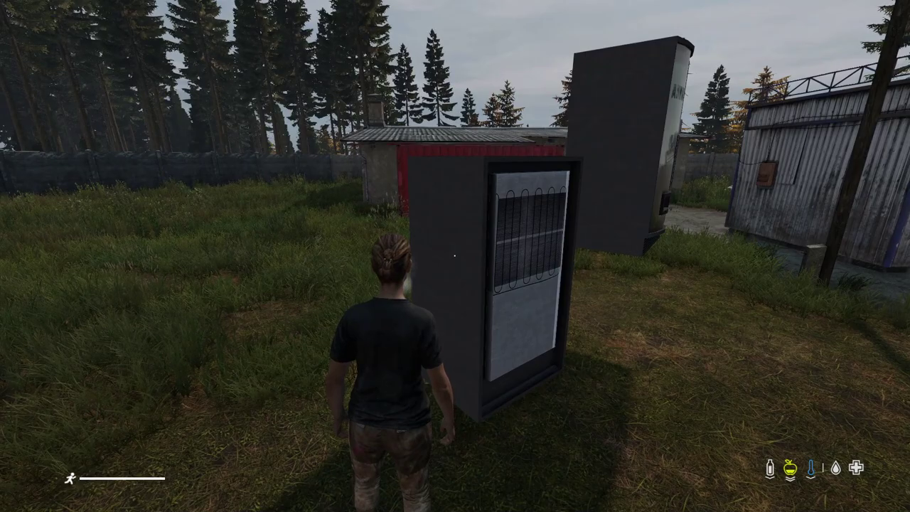
{"action": "key", "text": "a"}
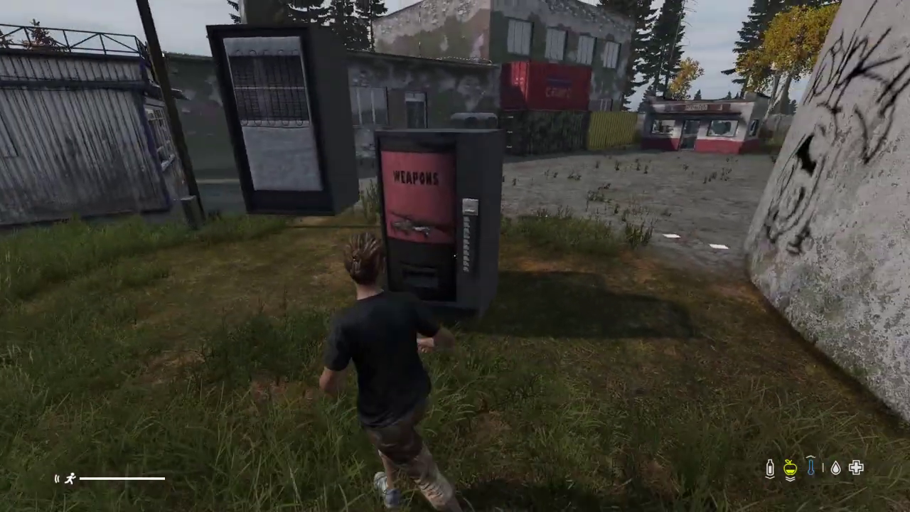
{"action": "key", "text": "w"}
{"action": "key", "text": "f"}
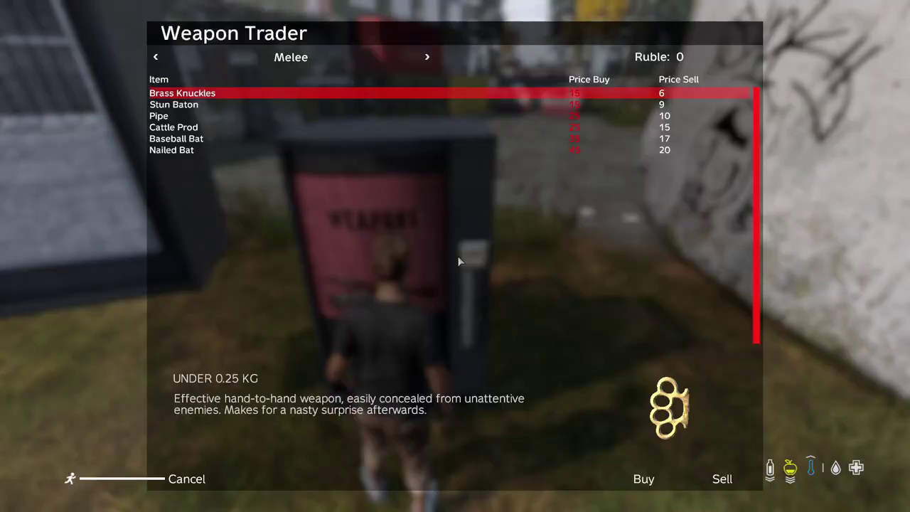
{"action": "key", "text": "Escape"}
Step: Walk past the machine next to the Weapons one and check trading at the oversized Ammunition machine
{"action": "key", "text": "w"}
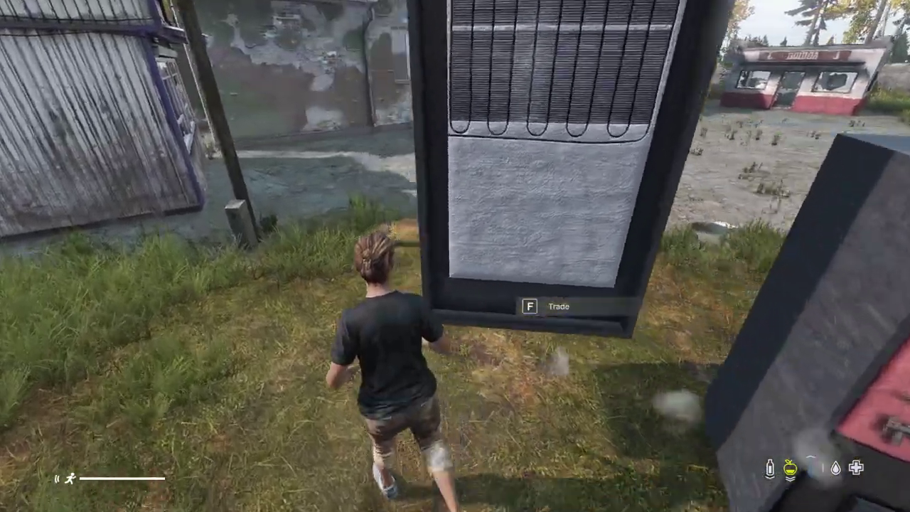
{"action": "key", "text": "w"}
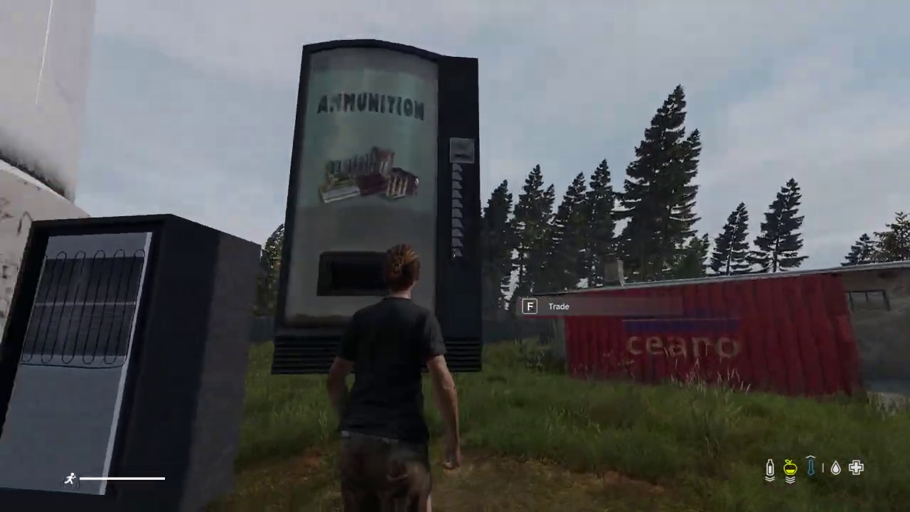
{"action": "key", "text": "f"}
{"action": "key", "text": "Escape"}
Step: Go to the grocery kiosk beside the utility pole and delete the Land_City_Stand_Grocery object
{"action": "key", "text": "w"}
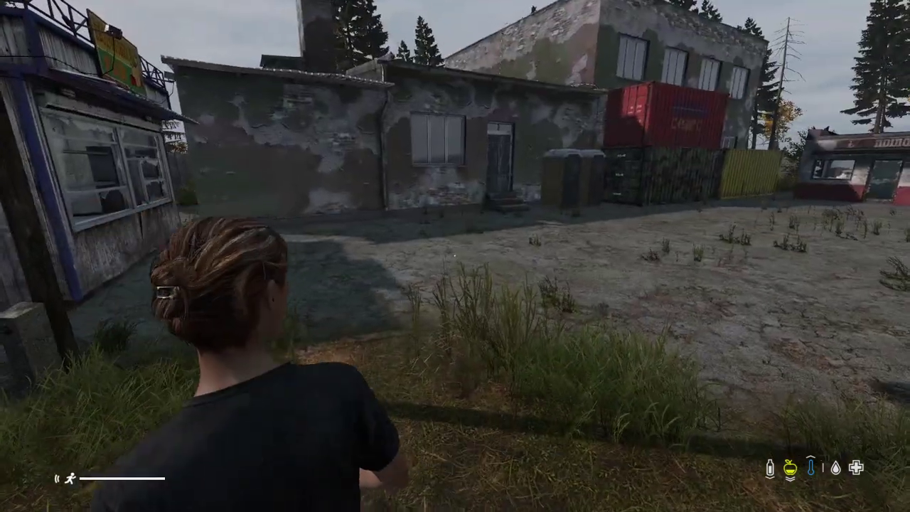
{"action": "key", "text": "Delete"}
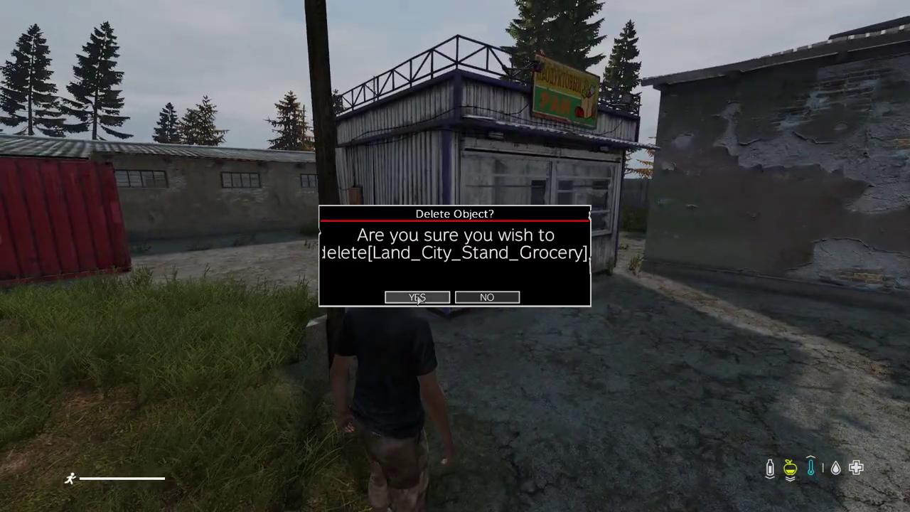
{"action": "key", "text": "Return"}
Step: Walk to the blue vending machine where the grocery kiosk stood and check that its trade menu works
{"action": "key", "text": "w"}
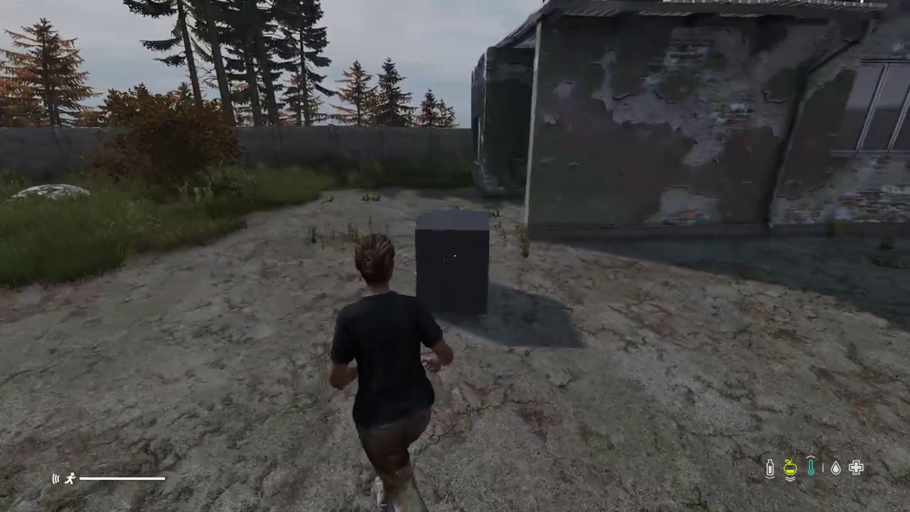
{"action": "key", "text": "w"}
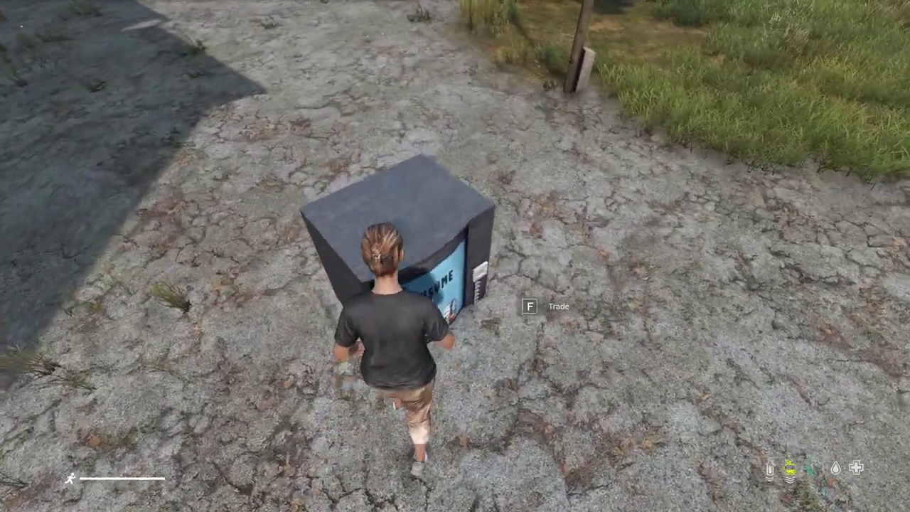
{"action": "key", "text": "f"}
{"action": "key", "text": "Escape"}
Step: Run across the yard to the small red-and-white shop beside the yellow container and delete the building
{"action": "key", "text": "w"}
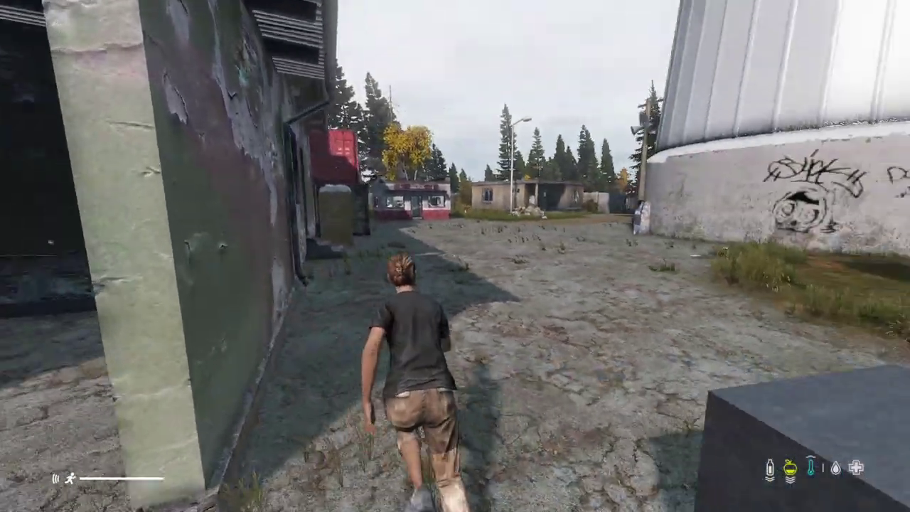
{"action": "key", "text": "w"}
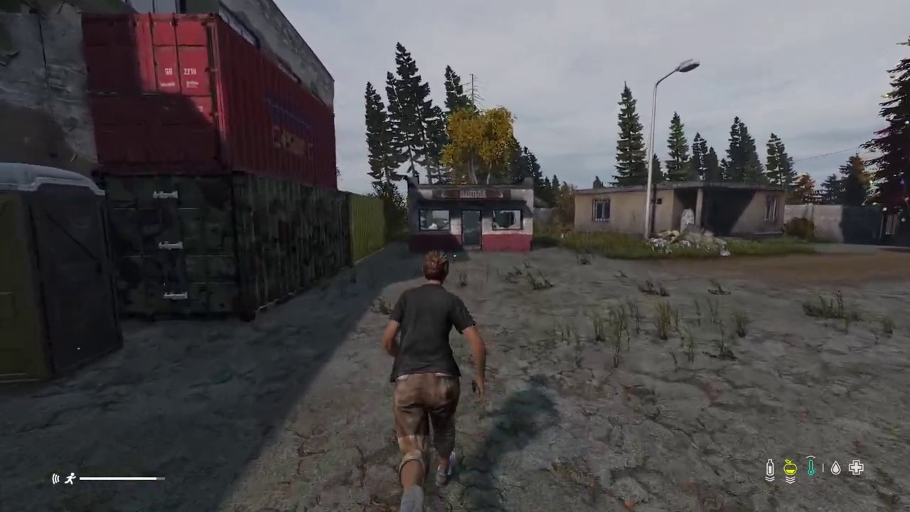
{"action": "key", "text": "w"}
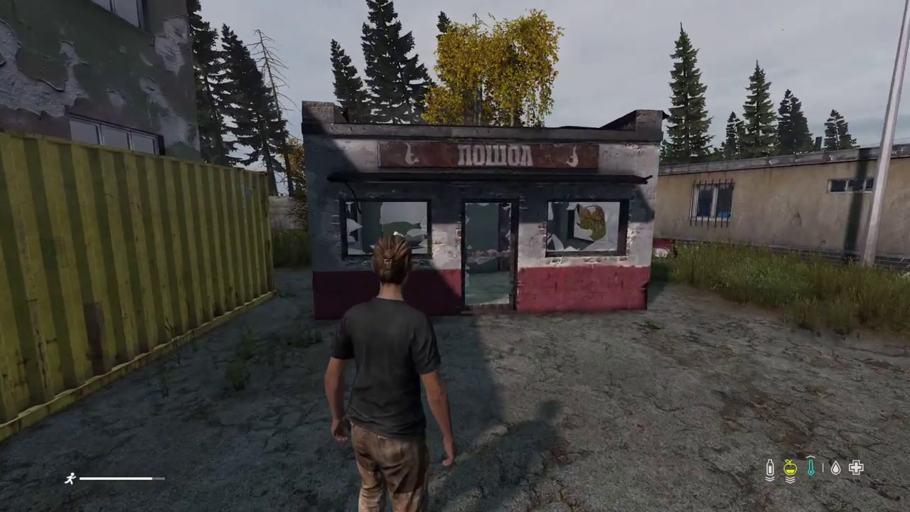
{"action": "key", "text": "Delete"}
{"action": "left_click", "coordinate": [419, 297]}
Step: Walk up to the green Misc vending machine and check that its trade menu works
{"action": "key", "text": "w"}
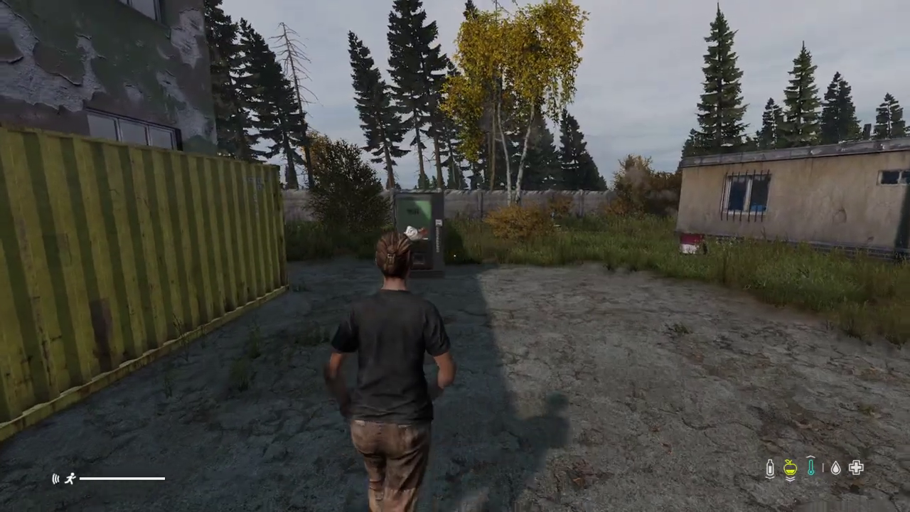
{"action": "key", "text": "w"}
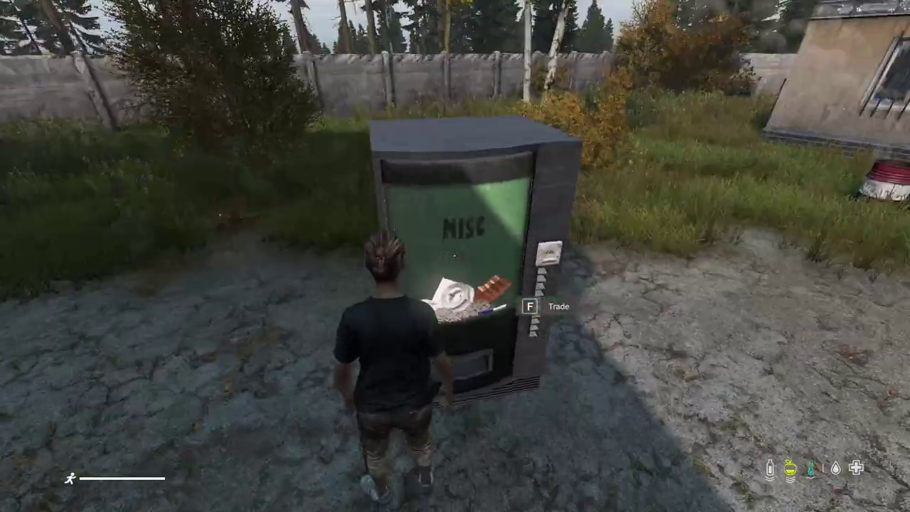
{"action": "key", "text": "f"}
{"action": "key", "text": "Escape"}
Step: Run across the yard into the guardhouse with the ATM outside and walk up to the vending machine beside the blue lockers
{"action": "key", "text": "w"}
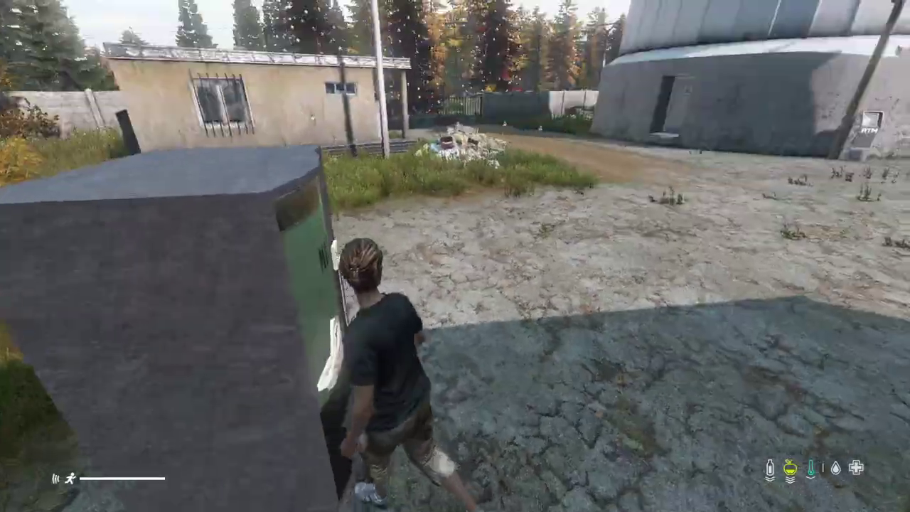
{"action": "key", "text": "w"}
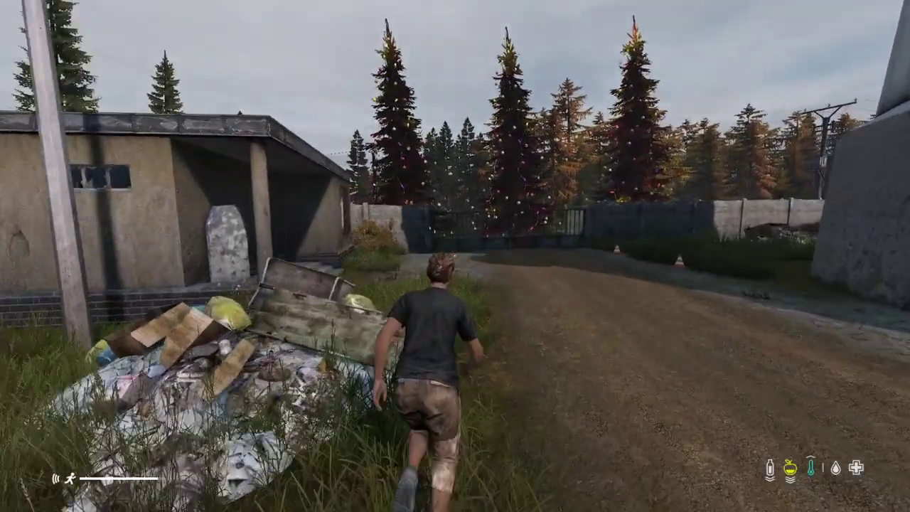
{"action": "key", "text": "w"}
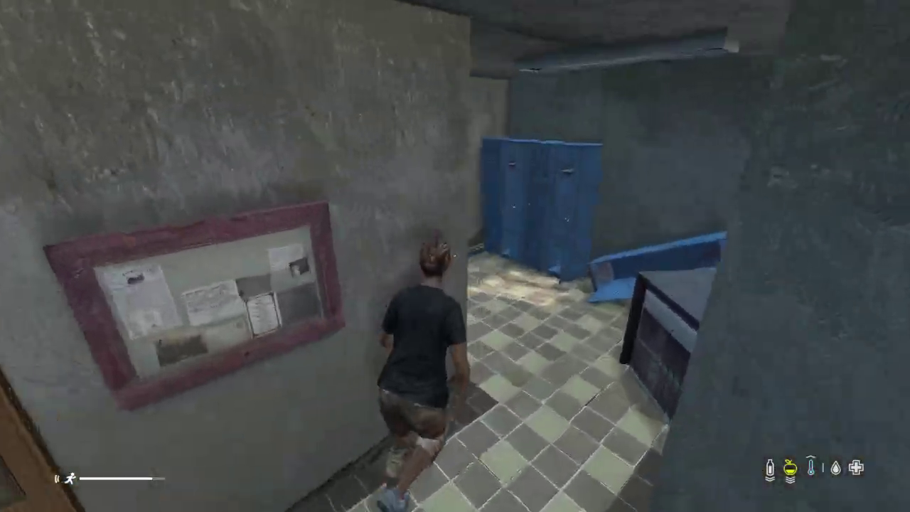
{"action": "key", "text": "w"}
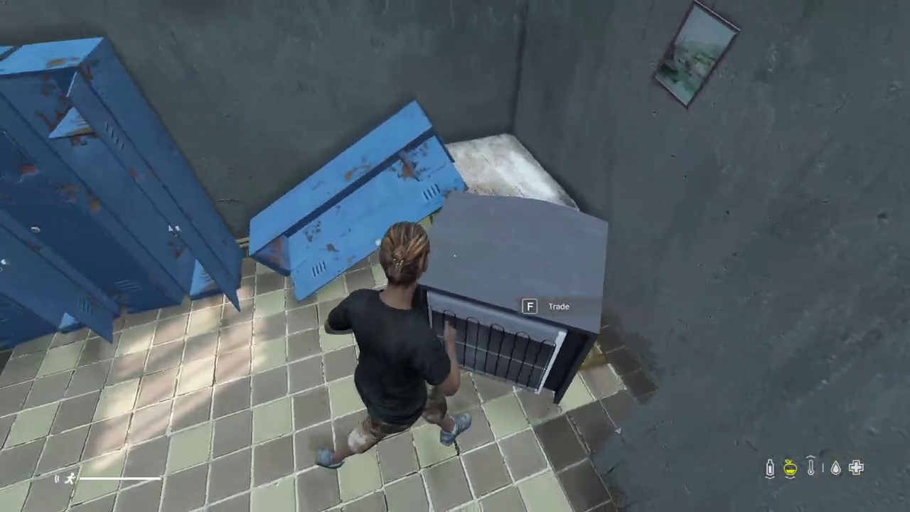
Step: Try to delete the Land_Mil_Guardhouse1 building around the vending machine, and check that the machine's clothing trade menu works
{"action": "key", "text": "Delete"}
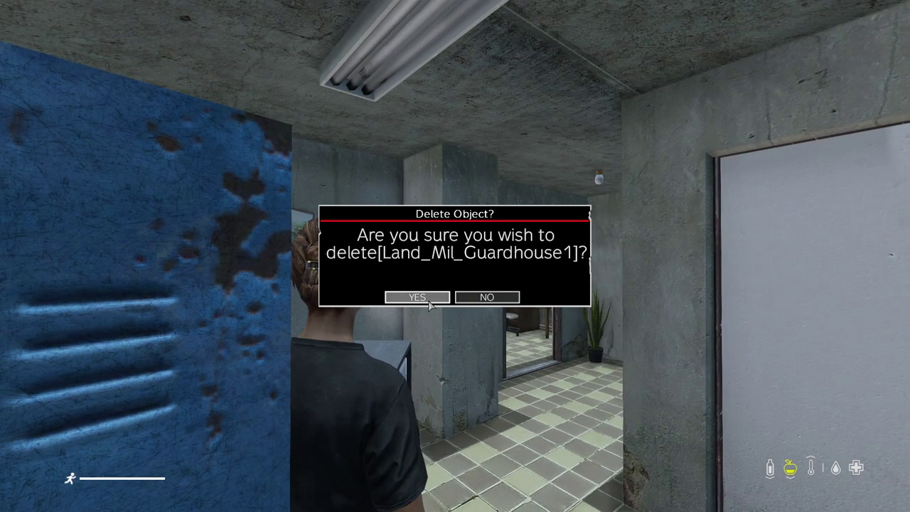
{"action": "left_click", "coordinate": [425, 300]}
{"action": "key", "text": "w"}
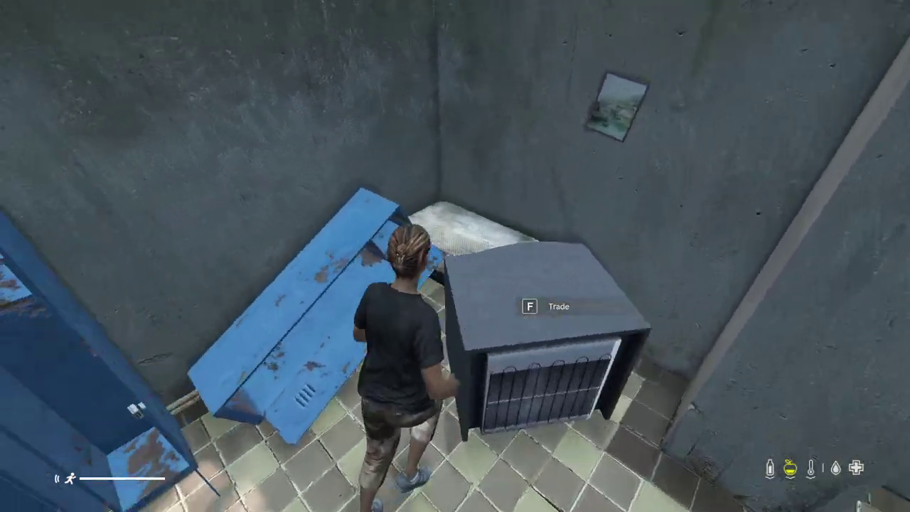
{"action": "key", "text": "w"}
{"action": "key", "text": "c"}
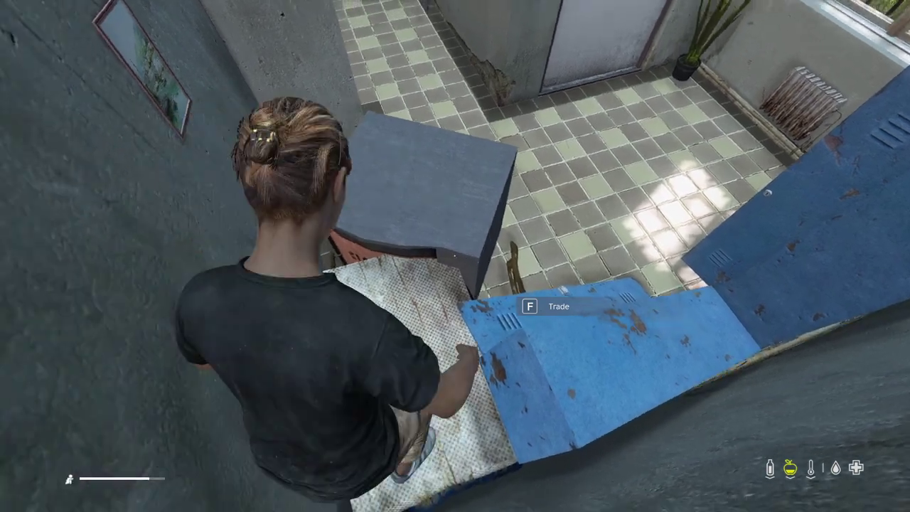
{"action": "key", "text": "f"}
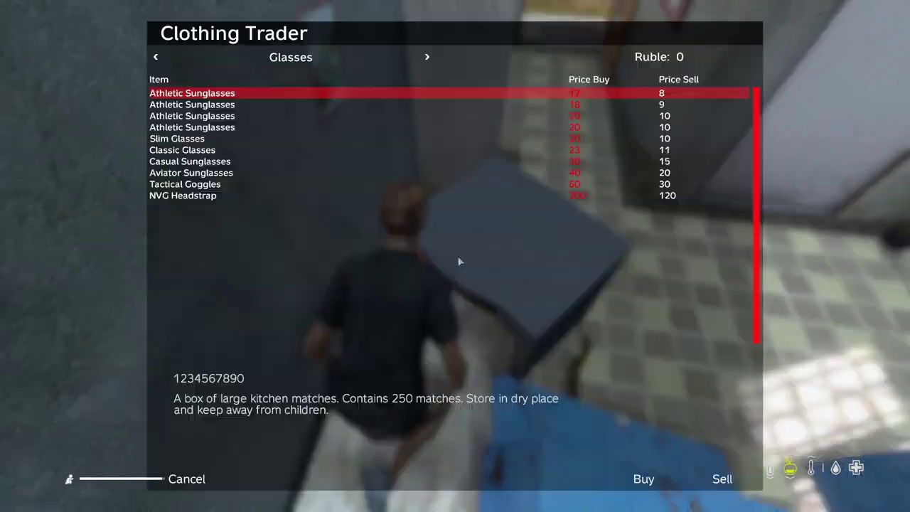
{"action": "key", "text": "Escape"}
Step: Leave the guardhouse and run around the yard to look over how the placed vending machines and ATMs stand
{"action": "key", "text": "w"}
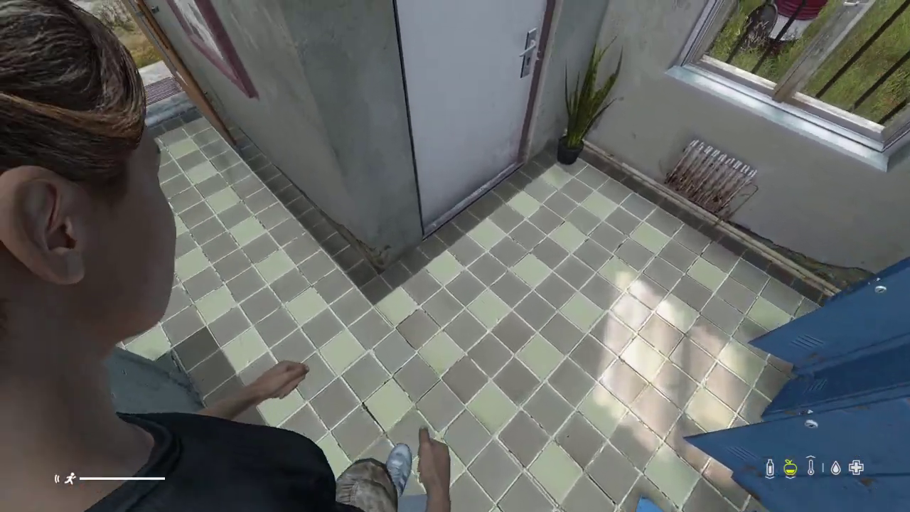
{"action": "key", "text": "w"}
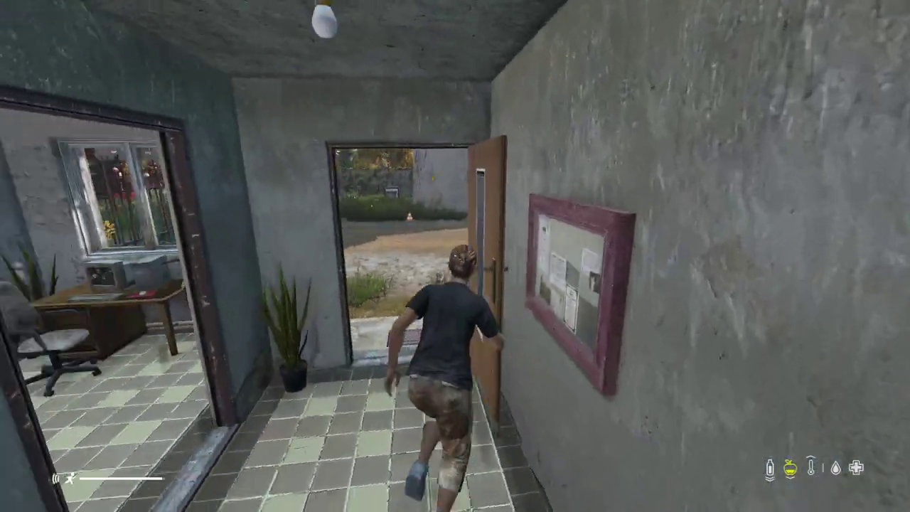
{"action": "key", "text": "w"}
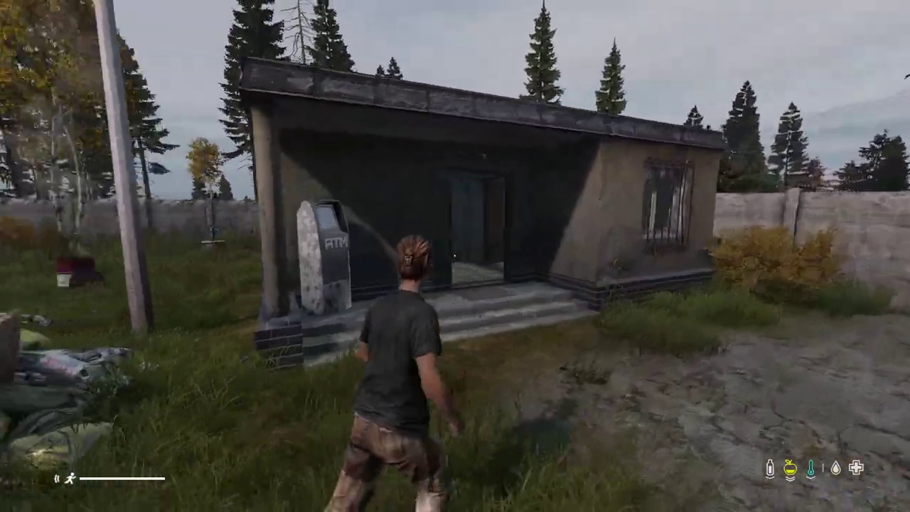
{"action": "key", "text": "w"}
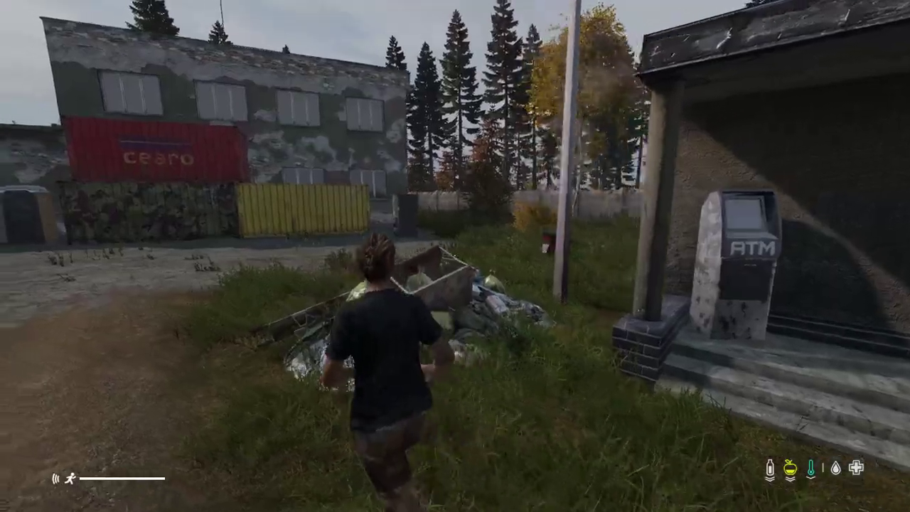
{"action": "key", "text": "w"}
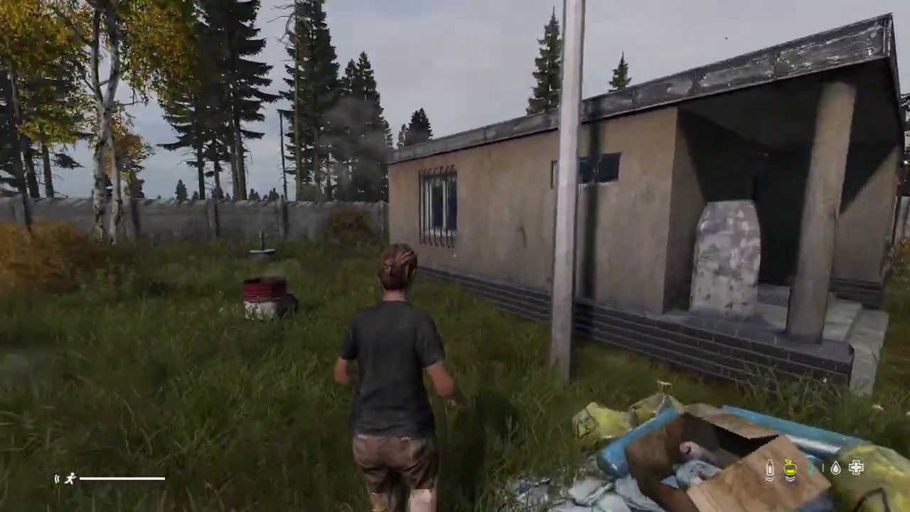
{"action": "key", "text": "w"}
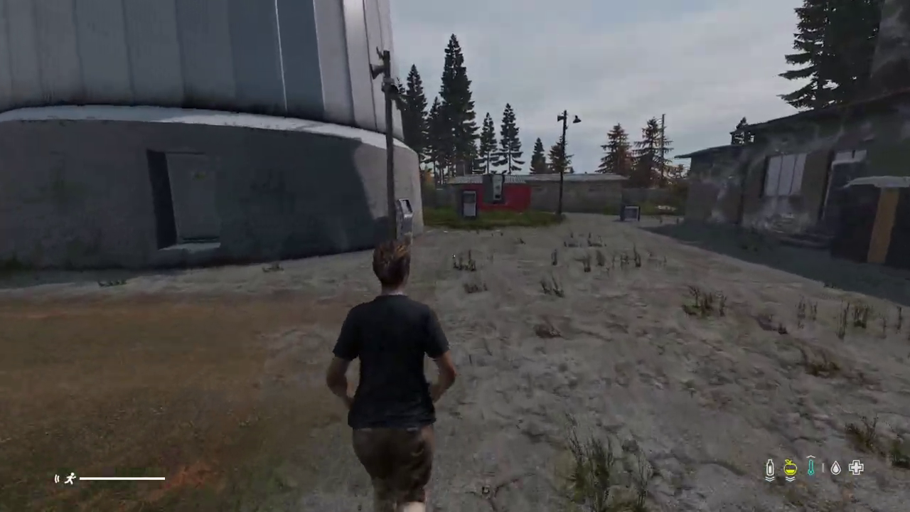
{"action": "key", "text": "w"}
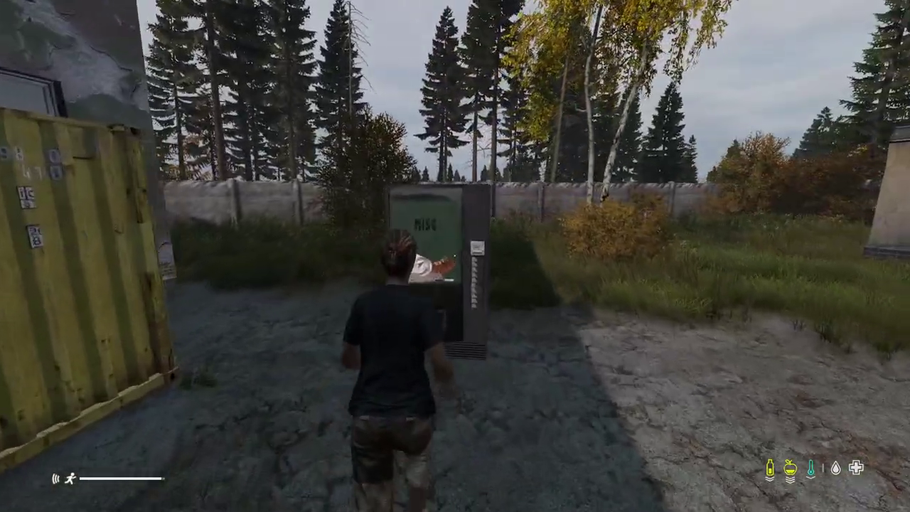
{"action": "key", "text": "w"}
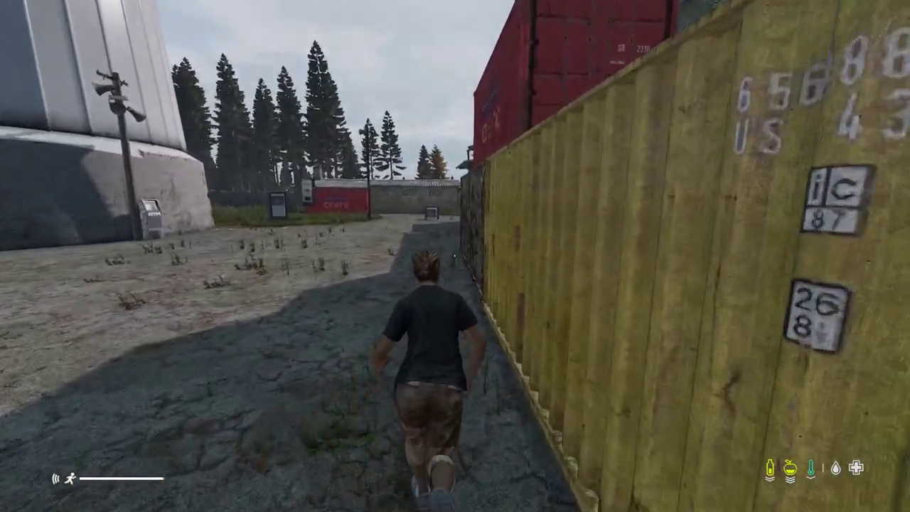
{"action": "key", "text": "w"}
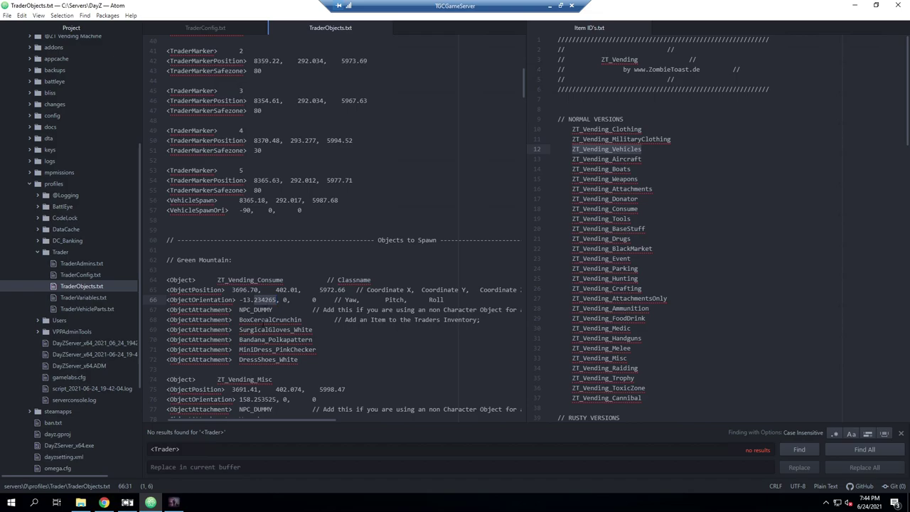
Step: Compare the Green Mountain trader markers in TraderObjects.txt with the example in the Steam discussion "Working example trader file?"
{"action": "scroll", "coordinate": [274, 320], "scroll_direction": "up", "scroll_amount": 10}
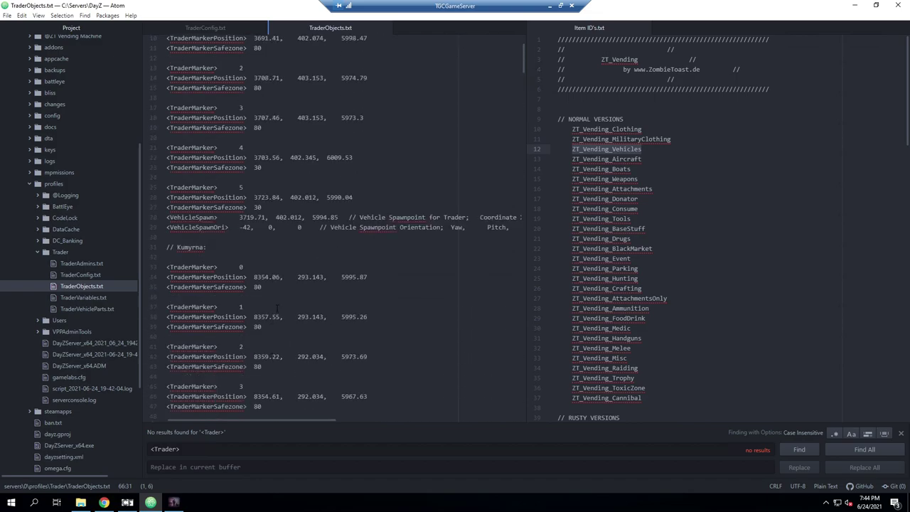
{"action": "scroll", "coordinate": [280, 251], "scroll_direction": "up", "scroll_amount": 3}
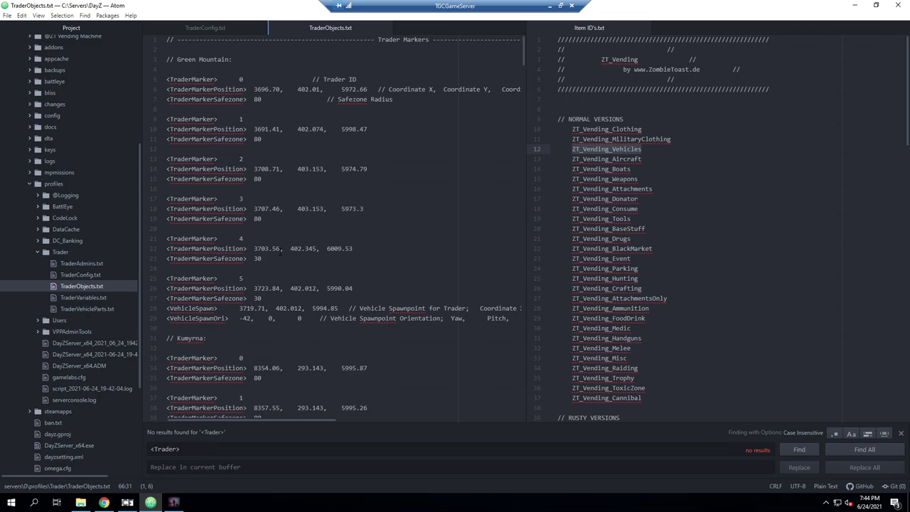
{"action": "left_click", "coordinate": [549, 6]}
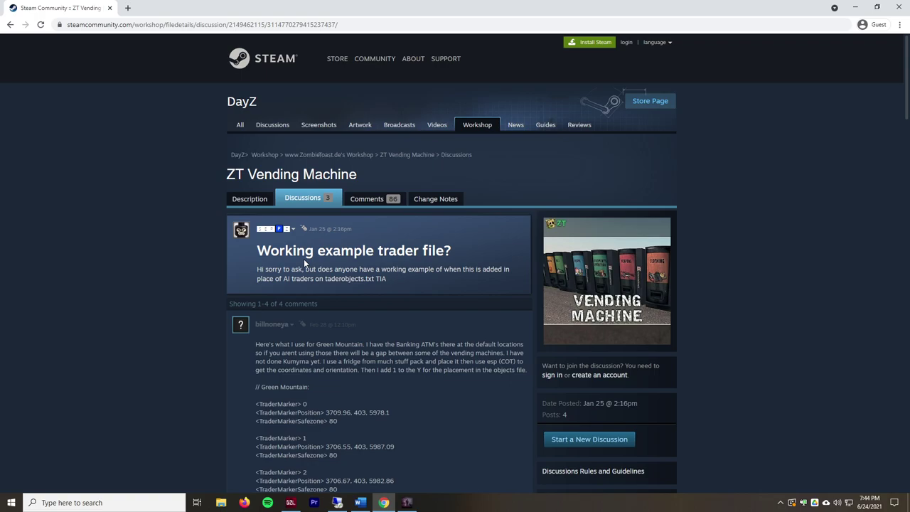
{"action": "scroll", "coordinate": [362, 391], "scroll_direction": "down", "scroll_amount": 1}
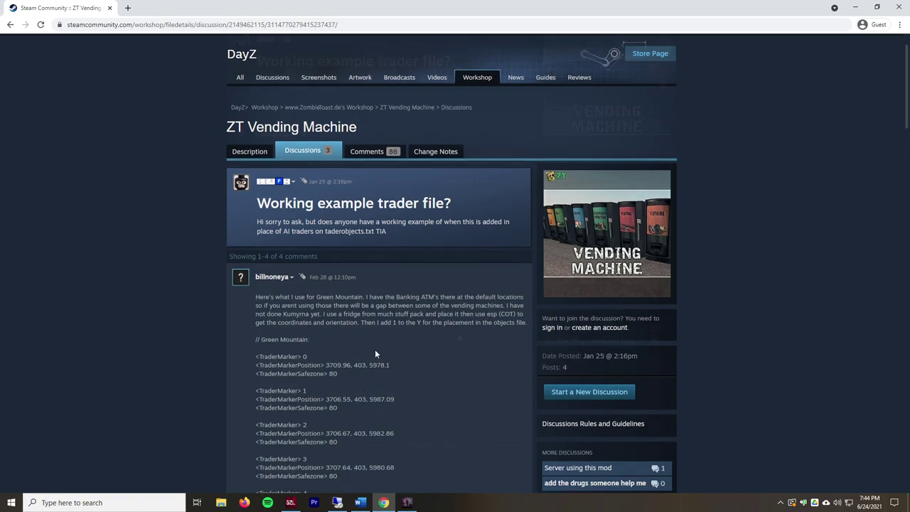
{"action": "scroll", "coordinate": [426, 342], "scroll_direction": "down", "scroll_amount": 2}
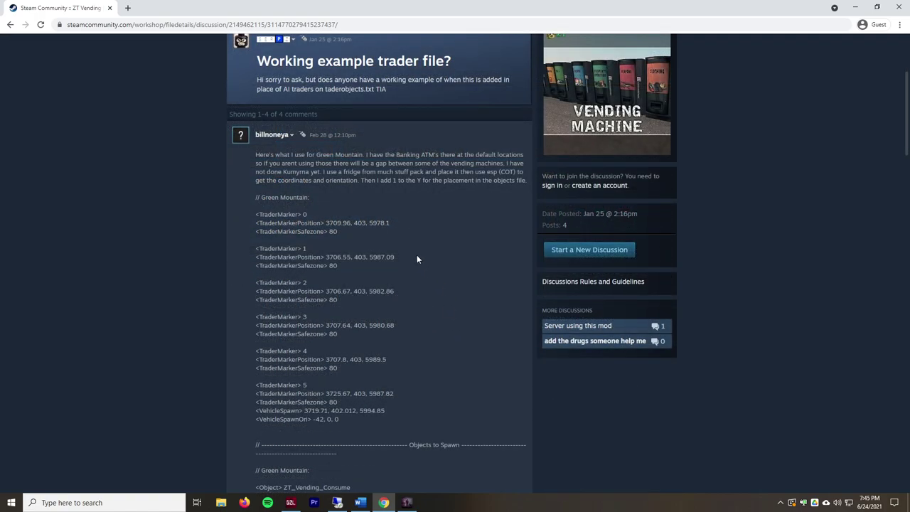
{"action": "scroll", "coordinate": [431, 256], "scroll_direction": "down", "scroll_amount": 2}
{"action": "scroll", "coordinate": [421, 278], "scroll_direction": "up", "scroll_amount": 5}
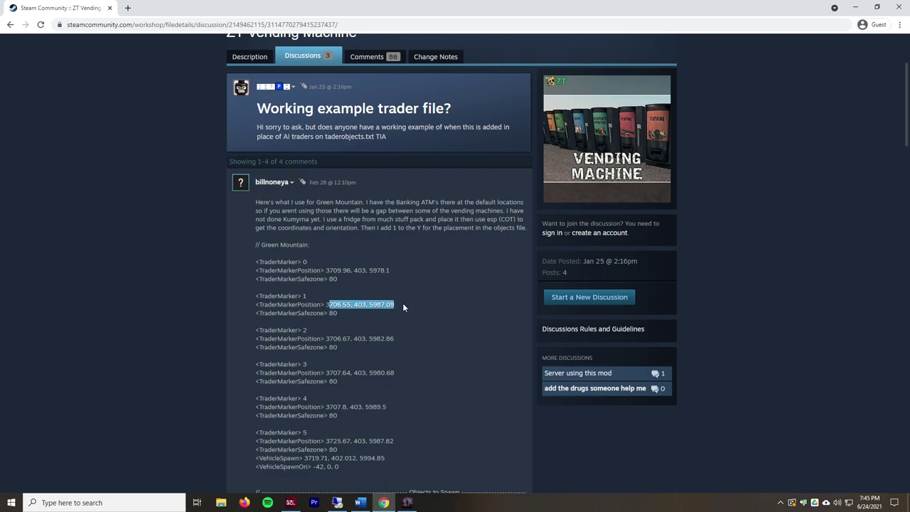
{"action": "scroll", "coordinate": [400, 296], "scroll_direction": "down", "scroll_amount": 1}
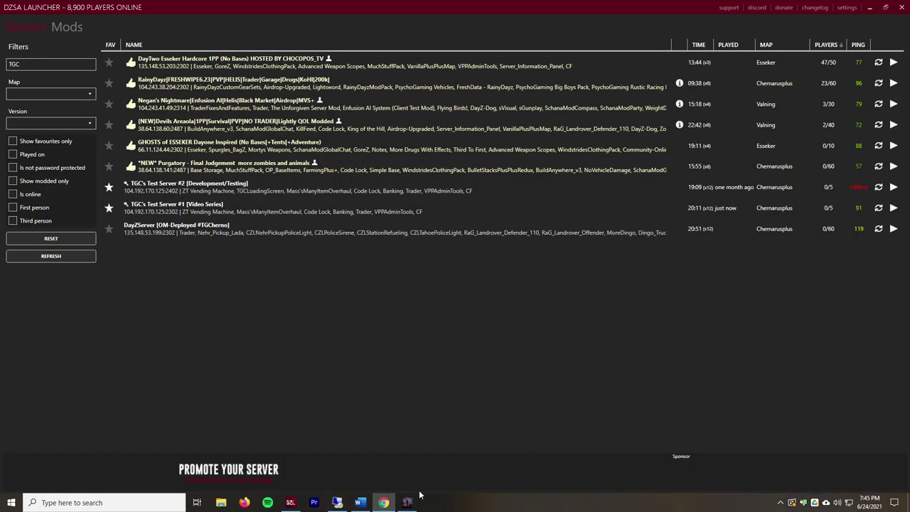
Step: Switch to OmegaManager on the remote server and shut down TGC's Test Server #1 [Video Series]
{"action": "left_click", "coordinate": [337, 502]}
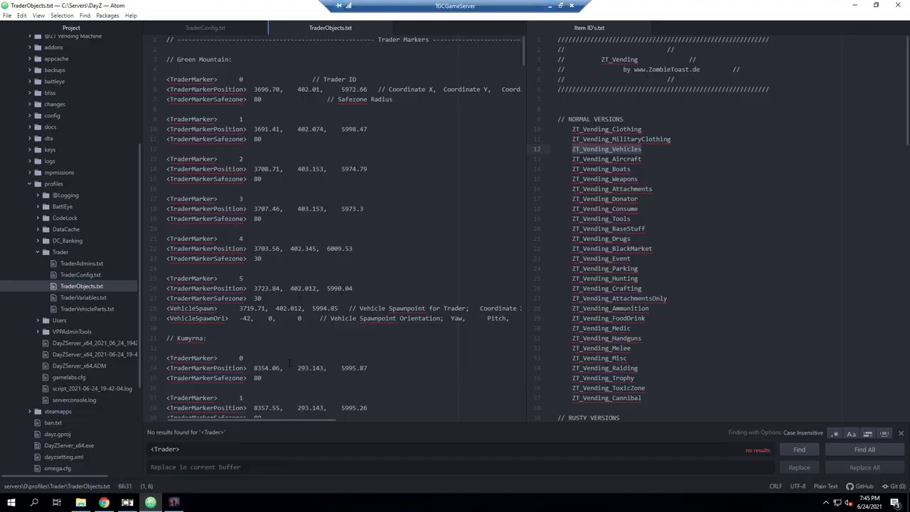
{"action": "left_click", "coordinate": [104, 502]}
{"action": "left_click", "coordinate": [738, 181]}
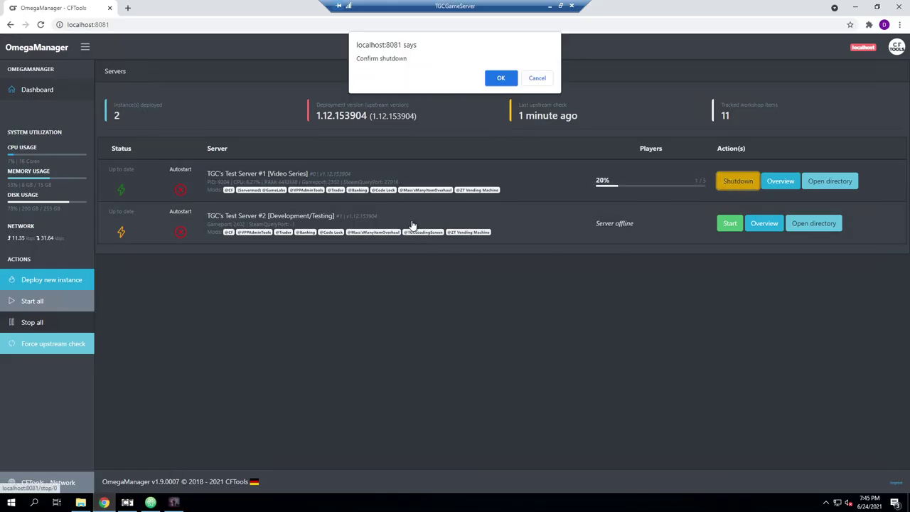
{"action": "left_click", "coordinate": [501, 79]}
Step: In TraderObjects.txt, set Green Mountain's TraderMarker 0 position to 3709.96, 403, 5978.1 and TraderMarker 1 to 3706.55, 403, 5987.09
{"action": "key", "text": "alt+Tab"}
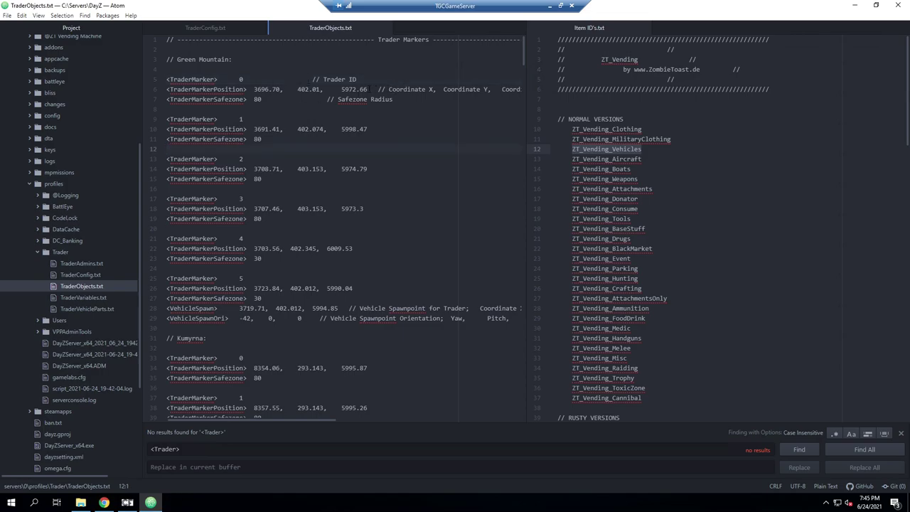
{"action": "type", "text": "3709.96, 403, 5978.1"}
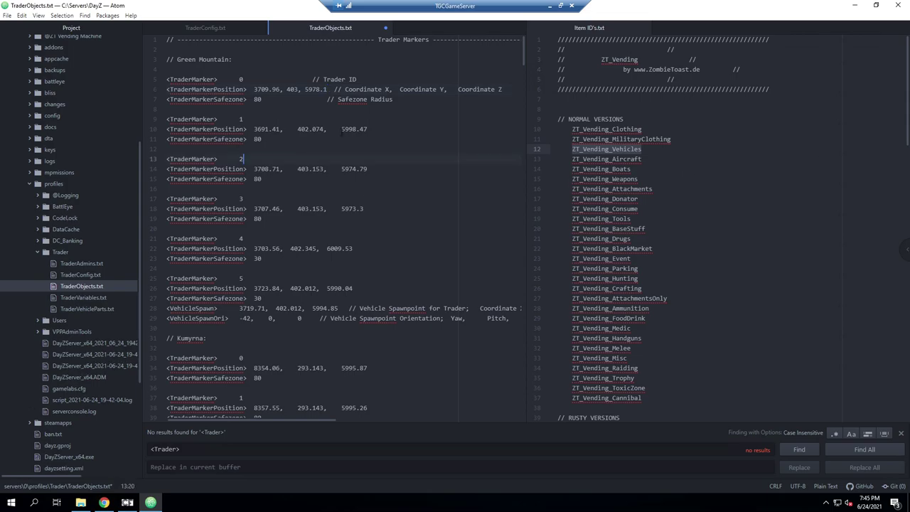
{"action": "type", "text": "3706.55, 403, 5987.09"}
Step: Set Green Mountain's TraderMarker 2 to 5 positions to 3706.67, 403, 5982.86; 3707.64, 403, 5980.68; 3707.8, 403, 5989.5; 3725.67, 403, 5987.82
{"action": "left_click_drag", "start_coordinate": [254, 170], "coordinate": [436, 169]}
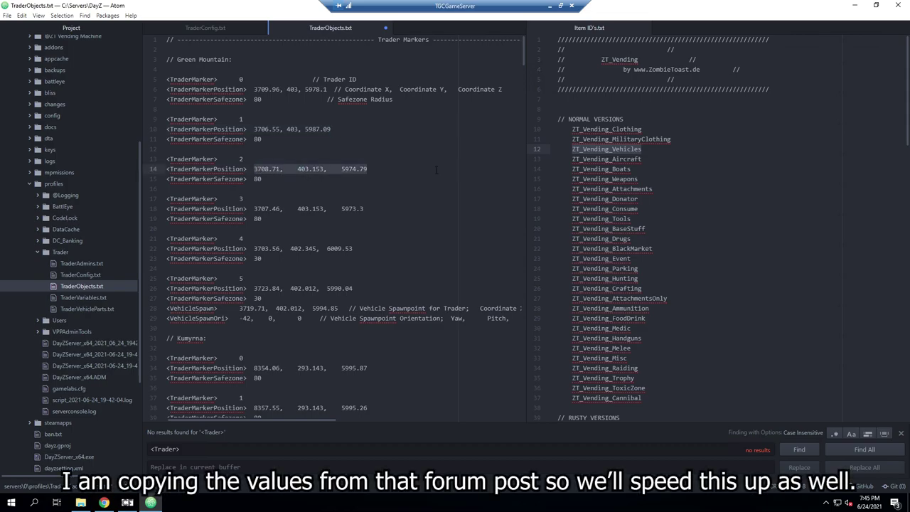
{"action": "left_click_drag", "start_coordinate": [246, 209], "coordinate": [389, 215]}
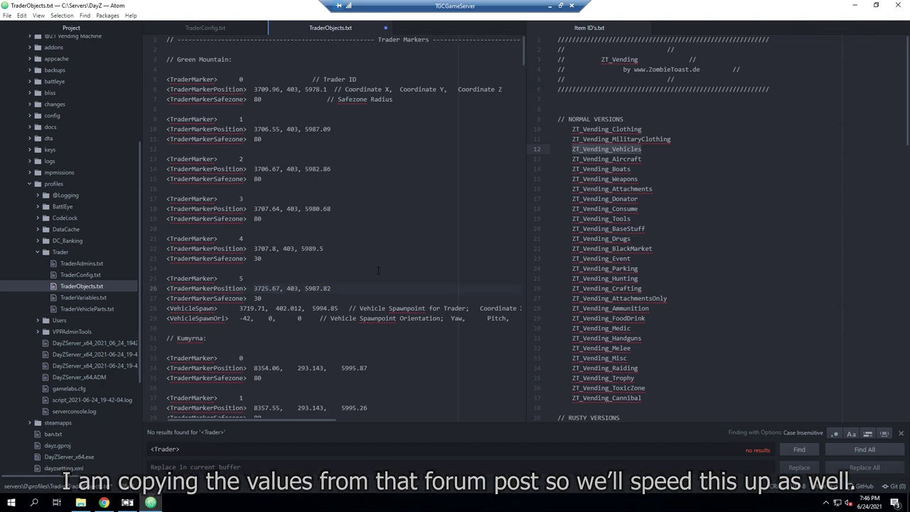
Step: Set Green Mountain's ZT_Vending_Consume object position to 3709.96, 403, 5978.1 and its orientation to 31.4073, 0, 0
{"action": "scroll", "coordinate": [238, 164], "scroll_direction": "down", "scroll_amount": 2}
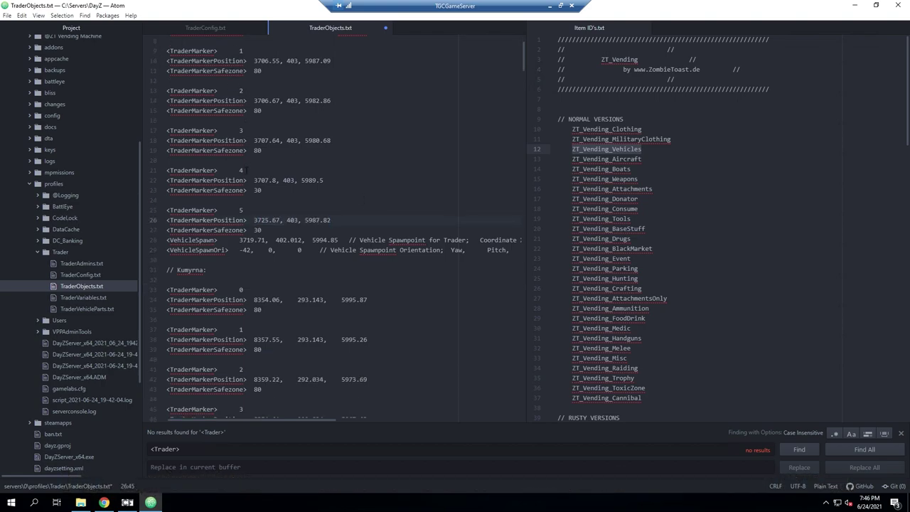
{"action": "scroll", "coordinate": [288, 232], "scroll_direction": "down", "scroll_amount": 10}
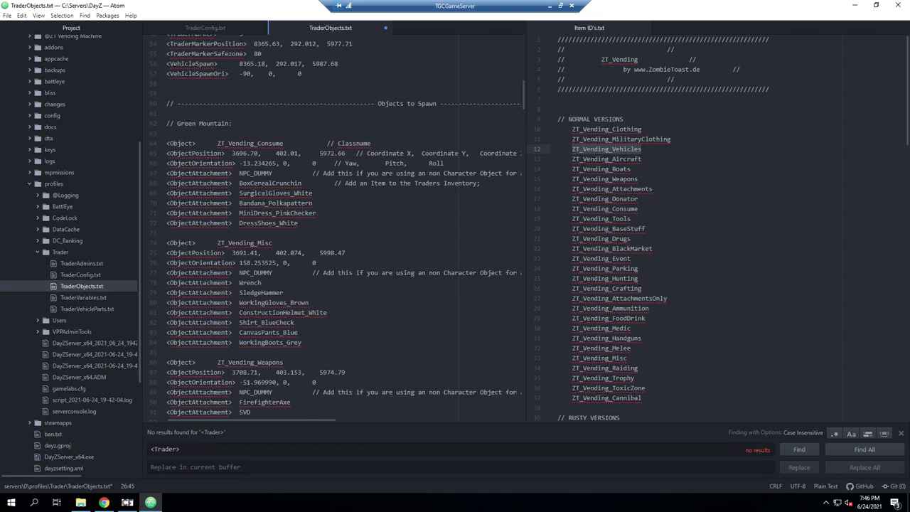
{"action": "left_click", "coordinate": [353, 242]}
{"action": "left_click_drag", "start_coordinate": [347, 153], "coordinate": [232, 153]}
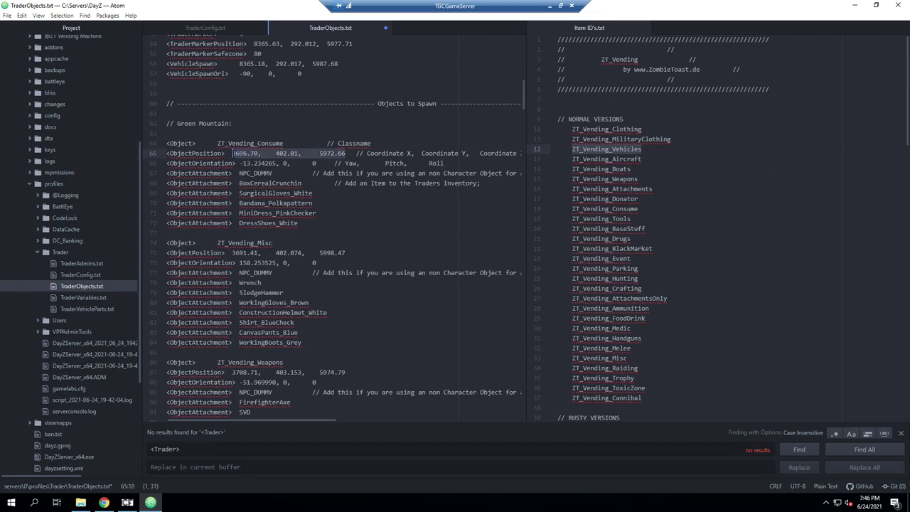
{"action": "type", "text": "3709.96, 403, 5978.1"}
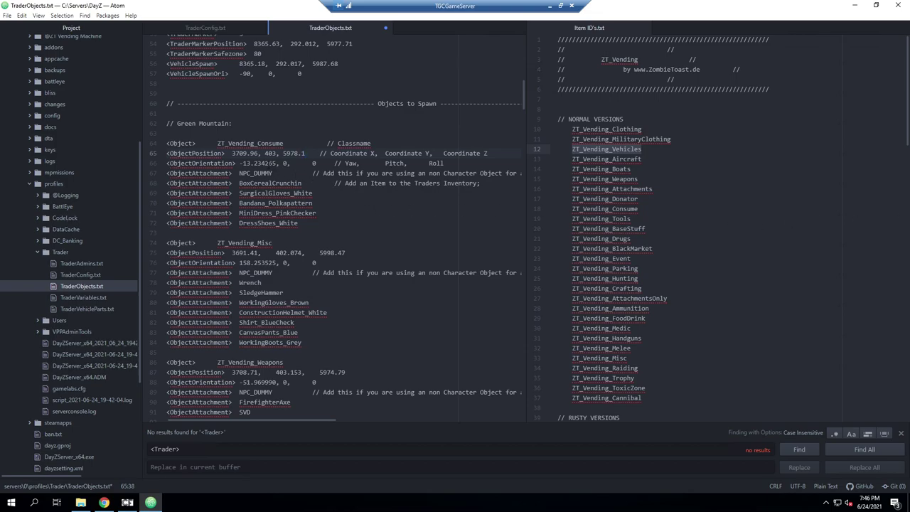
{"action": "left_click", "coordinate": [269, 163]}
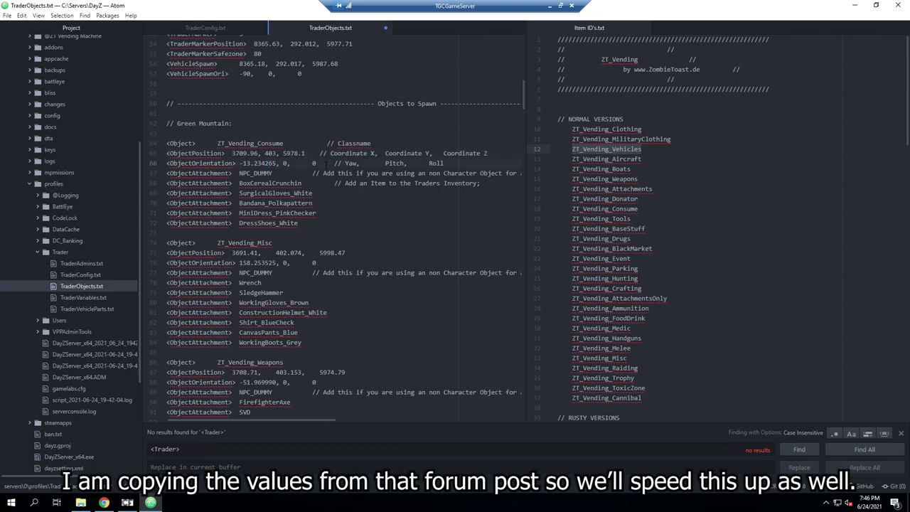
{"action": "type", "text": "31.4073, 0, 0"}
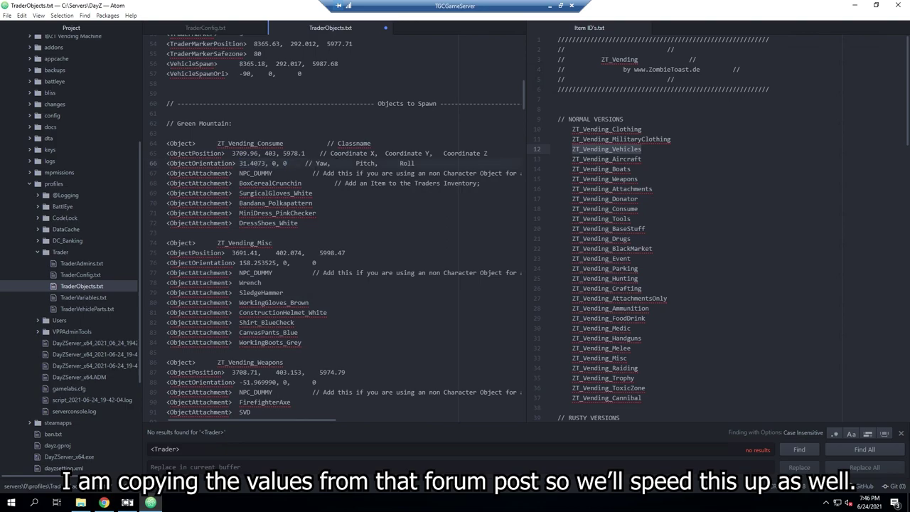
Step: Set Green Mountain's ZT_Vending_Misc object to position 3706.55, 403, 5987.09 and orientation 101.054, 0, -0, and change its classname to ZT_Vending_Tools
{"action": "left_click_drag", "start_coordinate": [347, 254], "coordinate": [320, 262]}
{"action": "type", "text": "3706.55, 403, 5987.09"}
{"action": "left_click", "coordinate": [242, 262]}
{"action": "type", "text": "101.054, 0, -0"}
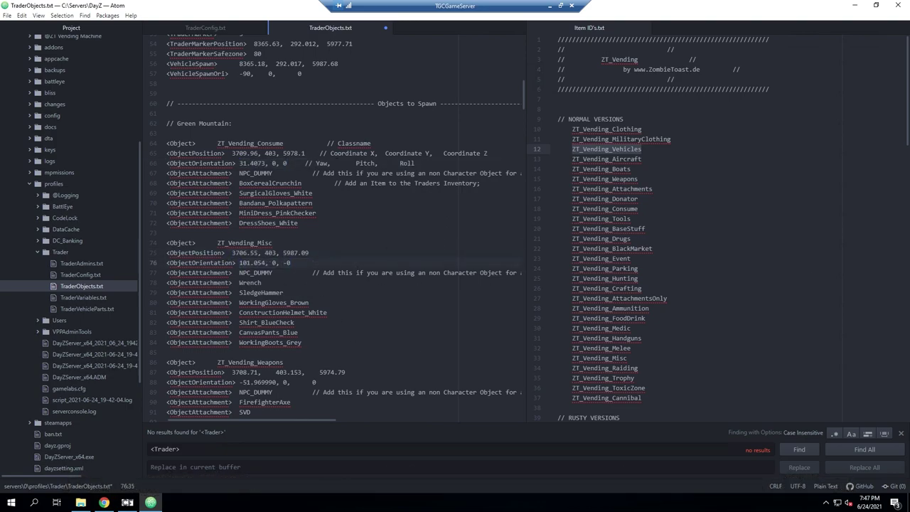
{"action": "double_click", "coordinate": [249, 242]}
{"action": "type", "text": "ZT_Vending_Tools"}
Step: Set Green Mountain's ZT_Vending_Weapons object position to 3706.64, 403, 5982.86 and its orientation to 78.3937, 0, 0
{"action": "scroll", "coordinate": [335, 227], "scroll_direction": "down", "scroll_amount": 3}
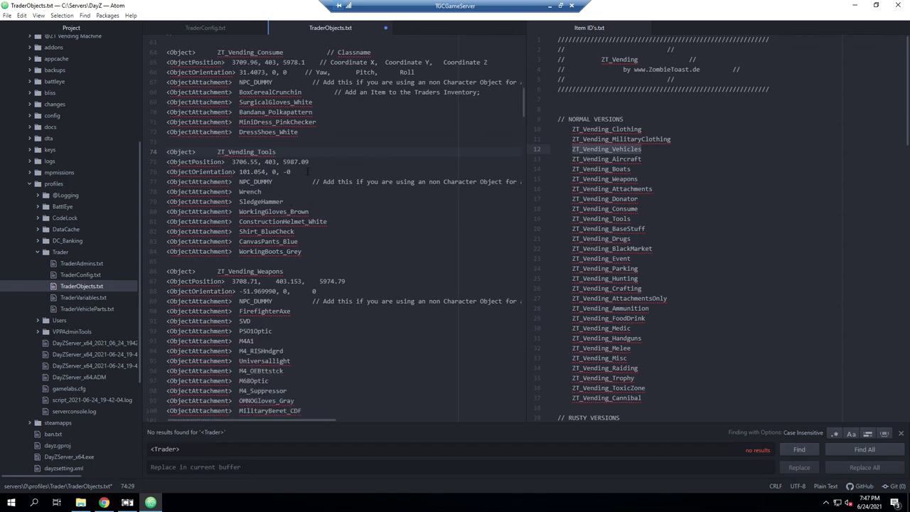
{"action": "scroll", "coordinate": [334, 228], "scroll_direction": "down", "scroll_amount": 3}
{"action": "left_click", "coordinate": [353, 190]}
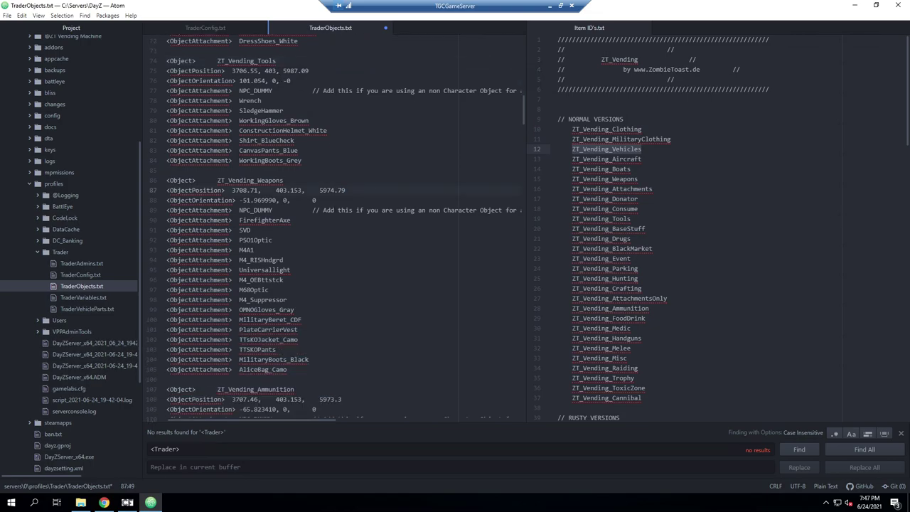
{"action": "left_click_drag", "start_coordinate": [346, 190], "coordinate": [232, 190]}
{"action": "type", "text": "3706.64, 403, 5982.86"}
{"action": "left_click_drag", "start_coordinate": [317, 201], "coordinate": [236, 200]}
{"action": "type", "text": "78.3937, 0, 0"}
Step: Set Green Mountain's ZT_Vending_Ammunition object position to 3707.64, 403, 5980.68 and its orientation to 57.8392, 0, 0
{"action": "scroll", "coordinate": [431, 253], "scroll_direction": "down", "scroll_amount": 5}
{"action": "left_click_drag", "start_coordinate": [342, 263], "coordinate": [232, 263]}
{"action": "type", "text": "3707.64, 403, 5980.68"}
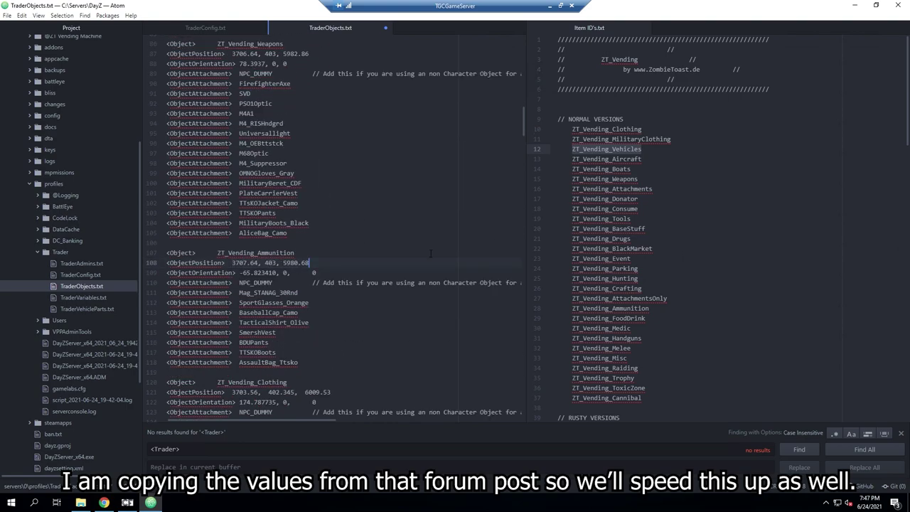
{"action": "left_click_drag", "start_coordinate": [316, 273], "coordinate": [232, 273]}
{"action": "type", "text": "57.8392, 0, 0"}
Step: Set Green Mountain's ZT_Vending_Clothing object position to 3707.8, 403, 5989.5 and its orientation to 120.706, 0, -0
{"action": "scroll", "coordinate": [334, 284], "scroll_direction": "down", "scroll_amount": 3}
{"action": "left_click_drag", "start_coordinate": [331, 301], "coordinate": [232, 301]}
{"action": "type", "text": "3707.8, 403, 5989.5"}
{"action": "left_click_drag", "start_coordinate": [316, 311], "coordinate": [231, 311]}
{"action": "type", "text": "120.706, 0, -0"}
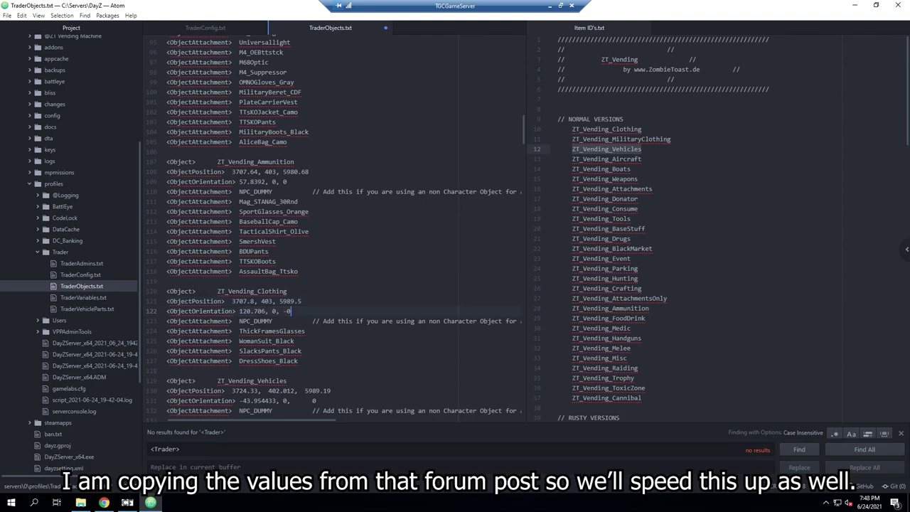
Step: Set Green Mountain's ZT_Vending_Vehicles object position to 3725.67, 403, 5987.82 and its orientation to 136.822, 0, -0
{"action": "scroll", "coordinate": [314, 322], "scroll_direction": "down", "scroll_amount": 4}
{"action": "left_click_drag", "start_coordinate": [332, 276], "coordinate": [231, 277]}
{"action": "type", "text": "3725.67, 403, 5987.82"}
{"action": "left_click", "coordinate": [319, 288]}
{"action": "left_click_drag", "start_coordinate": [373, 287], "coordinate": [237, 287]}
{"action": "type", "text": "136.822, 0, -0"}
Step: Copy the forum post's Green Mountain objects from Land_Power_Pole_Conc1_Amp through BarrelHoles_Red and return to TraderObjects.txt in Atom
{"action": "scroll", "coordinate": [313, 287], "scroll_direction": "down", "scroll_amount": 8}
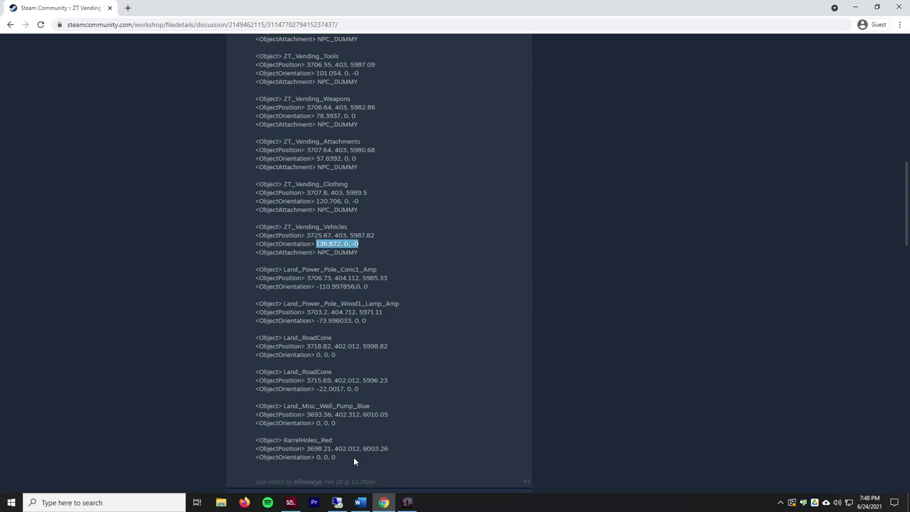
{"action": "left_click_drag", "start_coordinate": [354, 456], "coordinate": [223, 319]}
{"action": "key", "text": "ctrl+c"}
{"action": "scroll", "coordinate": [347, 354], "scroll_direction": "up", "scroll_amount": 2}
{"action": "scroll", "coordinate": [242, 377], "scroll_direction": "down", "scroll_amount": 1}
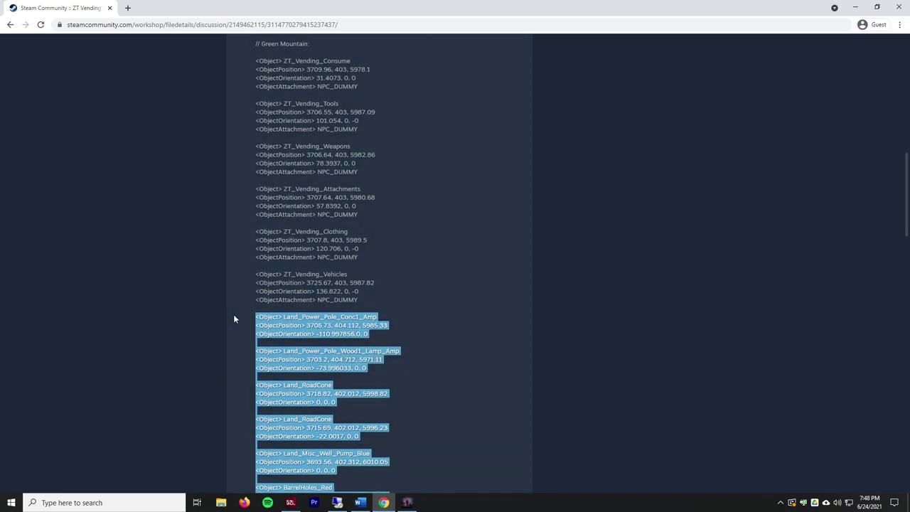
{"action": "key", "text": "alt+Tab"}
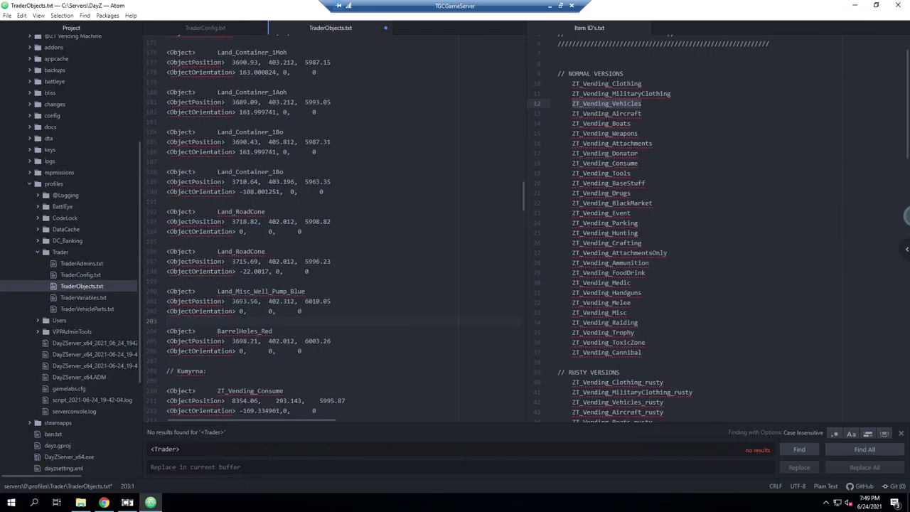
Step: Replace Green Mountain's scenery objects from Land_FuelStation_Build through BarrelHoles_Red with the copied forum objects, and check the result
{"action": "left_click", "coordinate": [356, 342]}
{"action": "left_click_drag", "start_coordinate": [258, 361], "coordinate": [137, 216]}
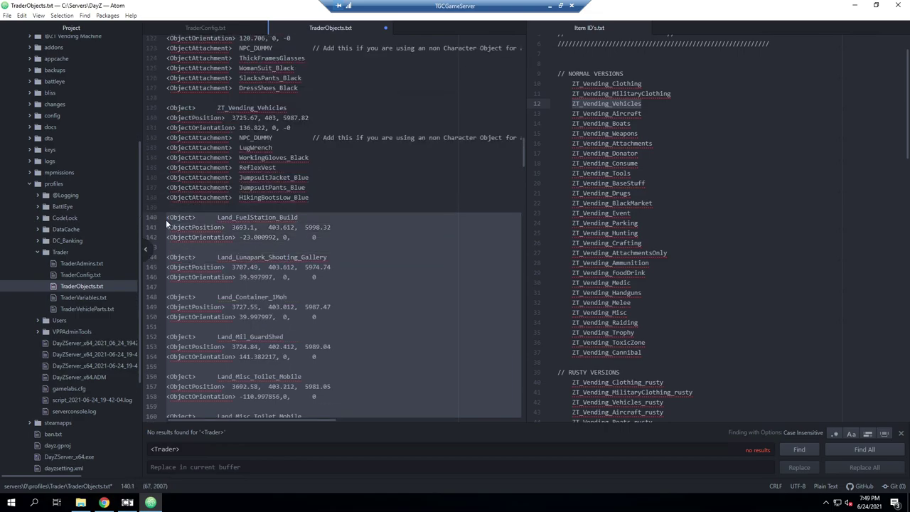
{"action": "key", "text": "ctrl+v"}
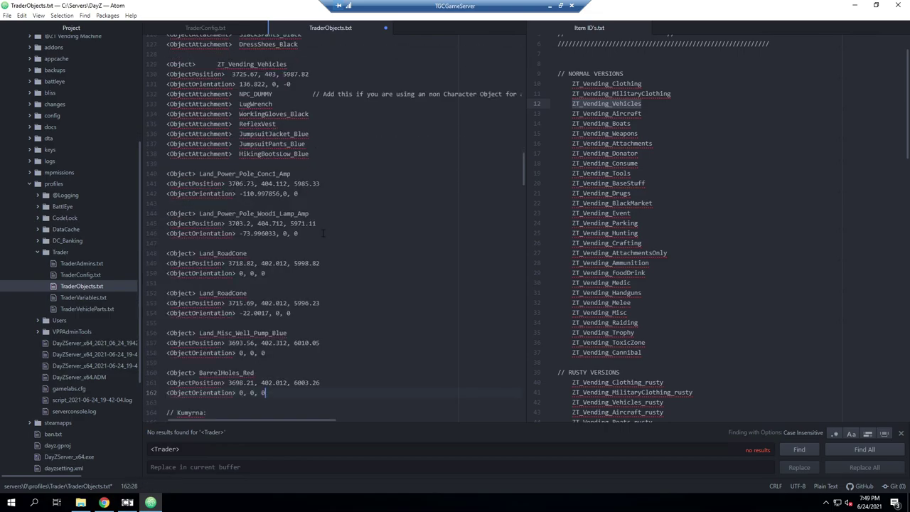
{"action": "scroll", "coordinate": [323, 242], "scroll_direction": "down", "scroll_amount": 2}
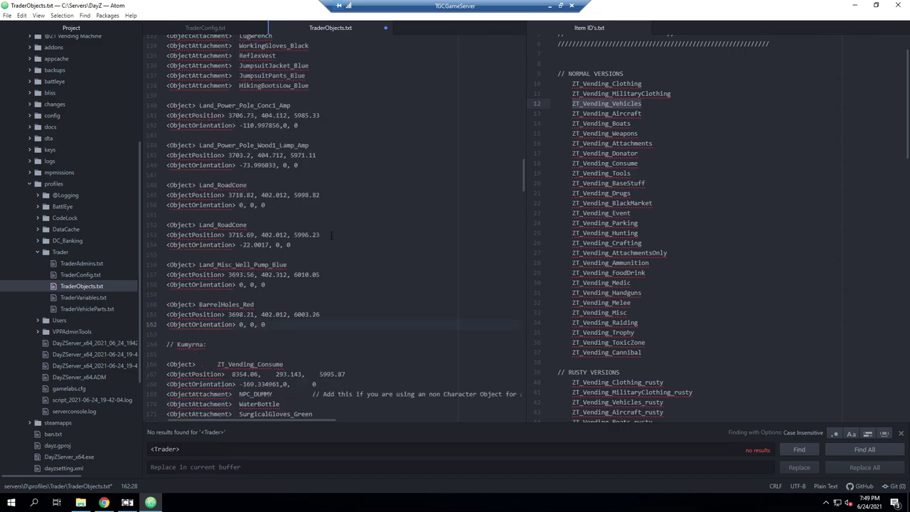
{"action": "left_click", "coordinate": [324, 293]}
{"action": "scroll", "coordinate": [327, 298], "scroll_direction": "down", "scroll_amount": 3}
{"action": "scroll", "coordinate": [347, 311], "scroll_direction": "up", "scroll_amount": 5}
{"action": "scroll", "coordinate": [347, 313], "scroll_direction": "up", "scroll_amount": 20}
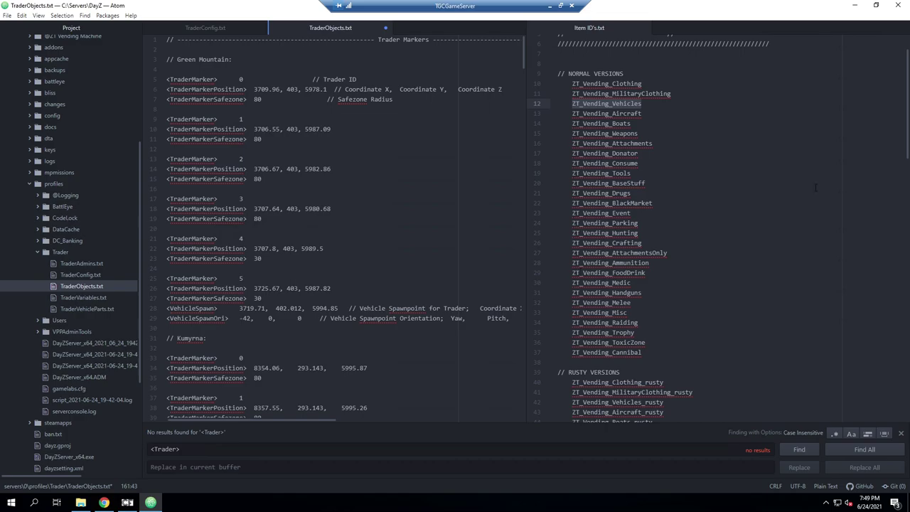
Step: Using the forum post's Kumyrna values, set Kumyrna's TraderMarker 0 position to 8362.74, 293.105, 5996.63 and TraderMarker 1 to 8360.84, 293.096, 5997.05
{"action": "left_click", "coordinate": [550, 6]}
{"action": "scroll", "coordinate": [347, 310], "scroll_direction": "down", "scroll_amount": 1}
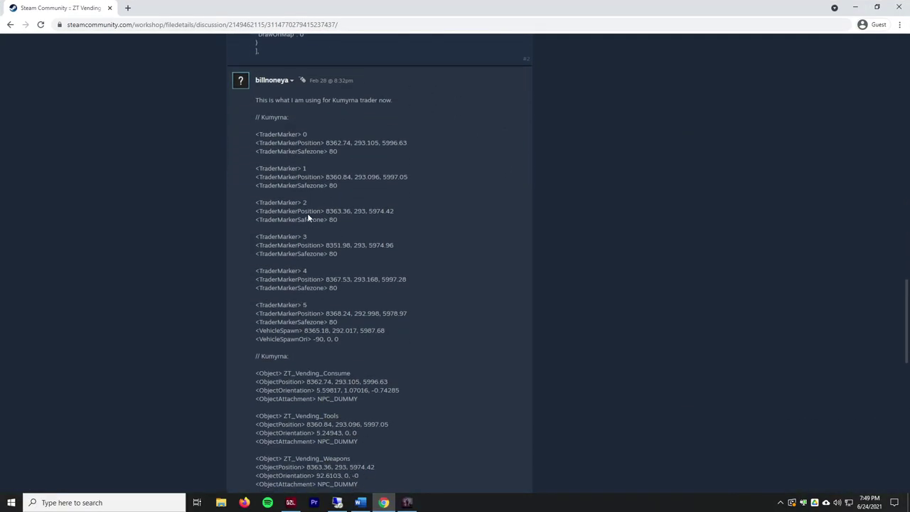
{"action": "scroll", "coordinate": [334, 228], "scroll_direction": "up", "scroll_amount": 1}
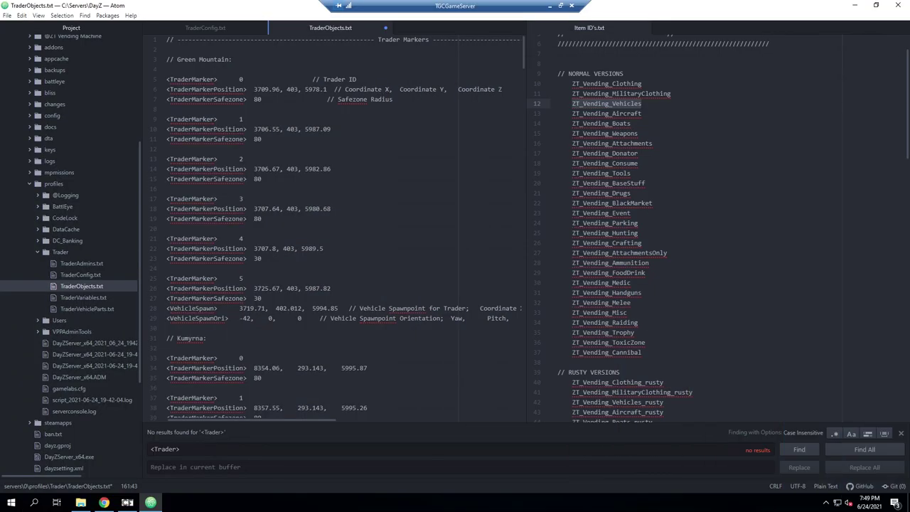
{"action": "left_click_drag", "start_coordinate": [328, 90], "coordinate": [254, 89]}
{"action": "left_click", "coordinate": [168, 189]}
{"action": "scroll", "coordinate": [389, 225], "scroll_direction": "down", "scroll_amount": 9}
{"action": "left_click_drag", "start_coordinate": [367, 164], "coordinate": [254, 163]}
{"action": "type", "text": "8362.74, 293.105, 5996.63"}
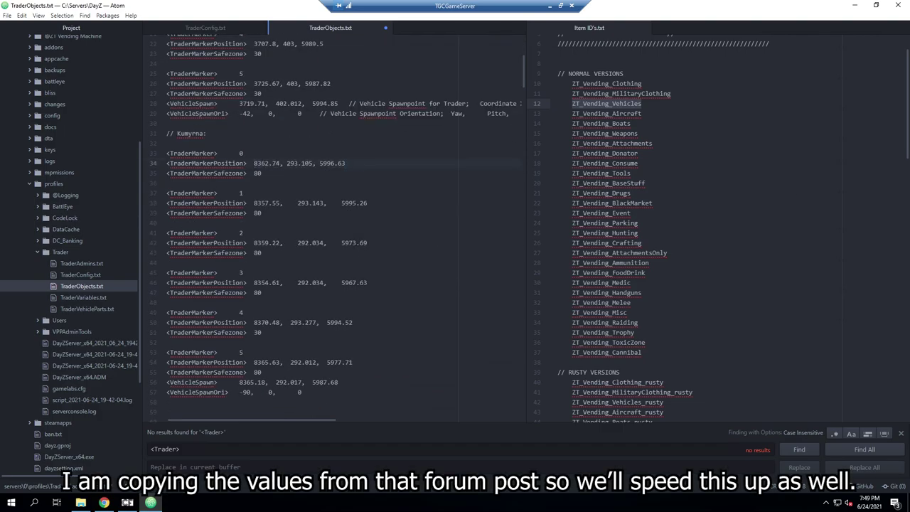
{"action": "left_click_drag", "start_coordinate": [367, 203], "coordinate": [254, 203]}
{"action": "type", "text": "8360.84, 293.096, 5997.05"}
Step: Set Kumyrna's TraderMarker 2 to 5 positions to 8363.36, 293, 5974.42; 8351.98, 293, 5974.96; 8367.53, 293.168, 5997.28; 8368.24, 292.998, 5978.97
{"action": "left_click_drag", "start_coordinate": [368, 243], "coordinate": [254, 244]}
{"action": "type", "text": "8363.36, 293, 5974.42"}
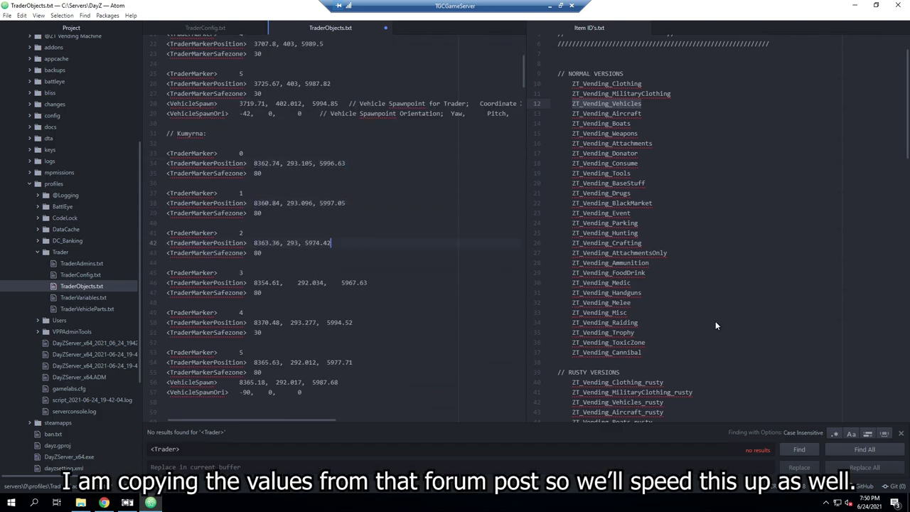
{"action": "left_click_drag", "start_coordinate": [368, 283], "coordinate": [255, 283]}
{"action": "type", "text": "8351.98, 293, 5974.96"}
{"action": "left_click_drag", "start_coordinate": [353, 322], "coordinate": [254, 322]}
{"action": "type", "text": "8367.53, 293.168, 5997.28"}
{"action": "left_click_drag", "start_coordinate": [353, 362], "coordinate": [254, 362]}
{"action": "type", "text": "8368.24, 292.998, 5978.97"}
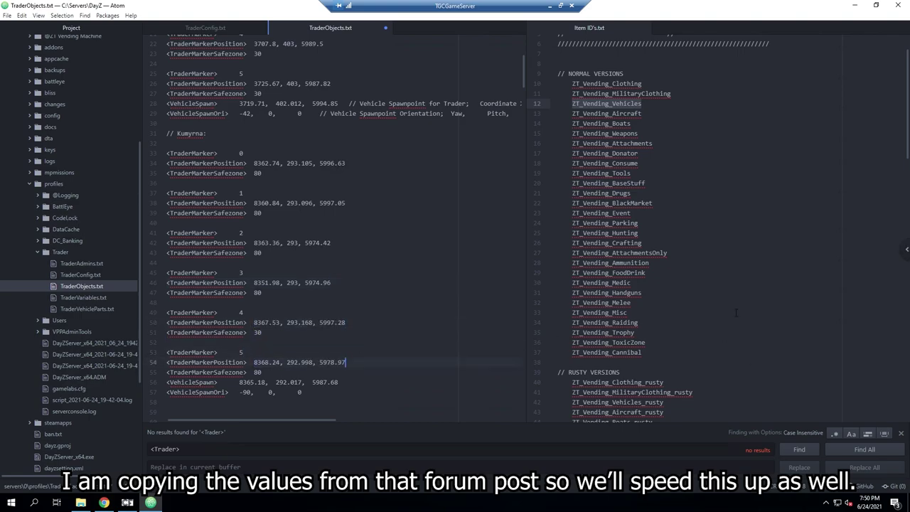
Step: In Kumyrna's objects to spawn, replace the ZT_Vending_Misc classname with ZT_Vending_Tools copied from Item ID's.txt
{"action": "scroll", "coordinate": [386, 317], "scroll_direction": "down", "scroll_amount": 1}
{"action": "left_click", "coordinate": [386, 318]}
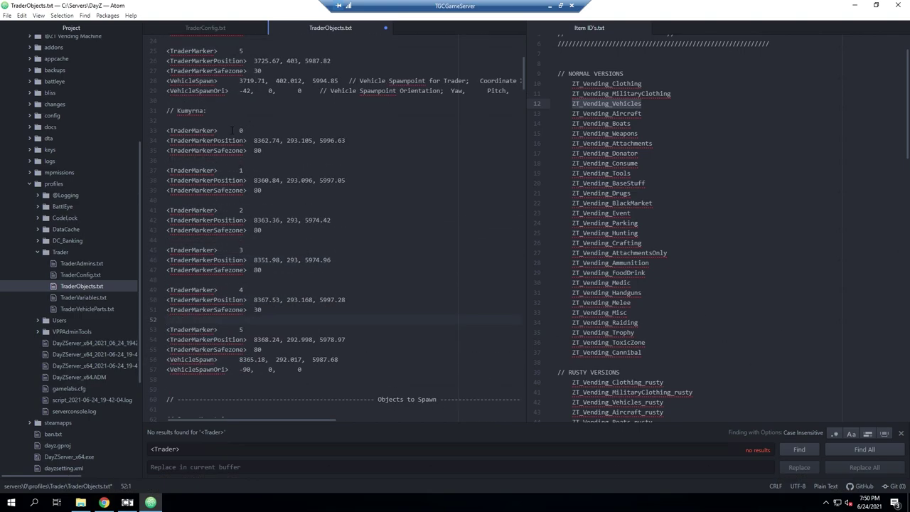
{"action": "scroll", "coordinate": [264, 295], "scroll_direction": "down", "scroll_amount": 20}
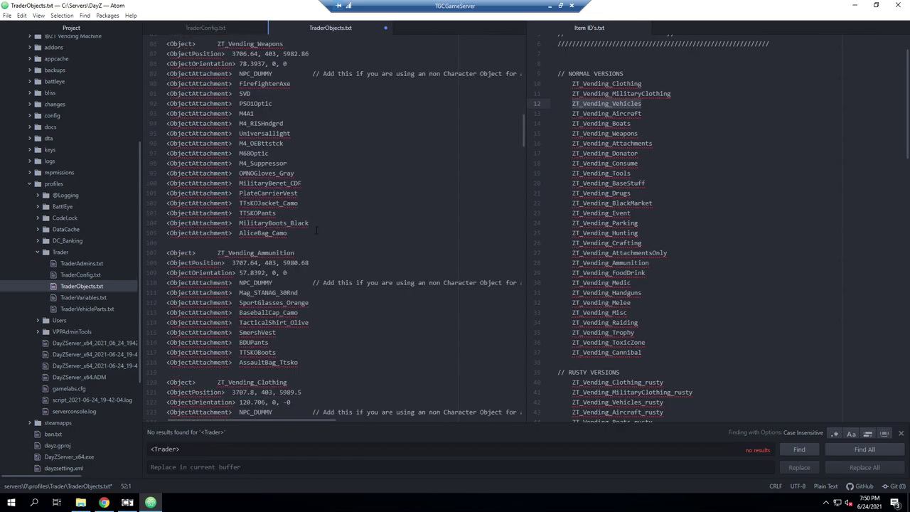
{"action": "scroll", "coordinate": [317, 229], "scroll_direction": "down", "scroll_amount": 15}
{"action": "left_click", "coordinate": [236, 258]}
{"action": "scroll", "coordinate": [285, 284], "scroll_direction": "down", "scroll_amount": 4}
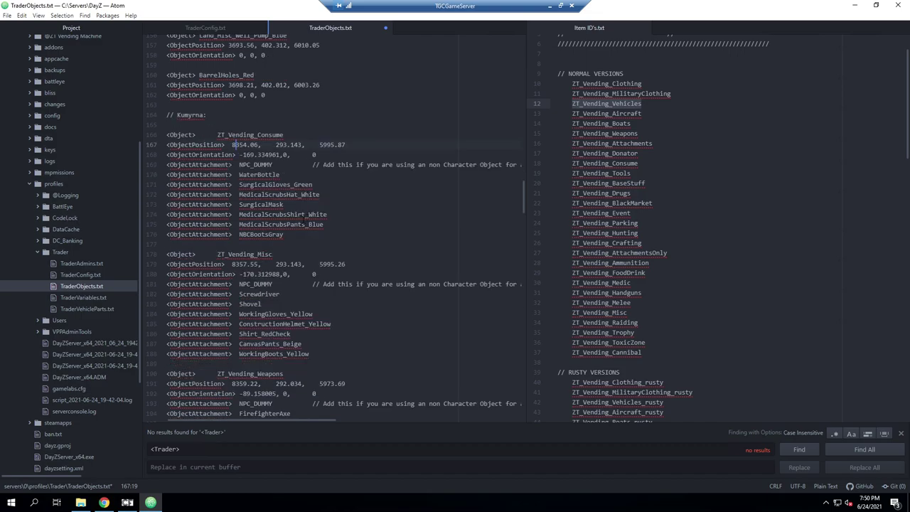
{"action": "double_click", "coordinate": [237, 256]}
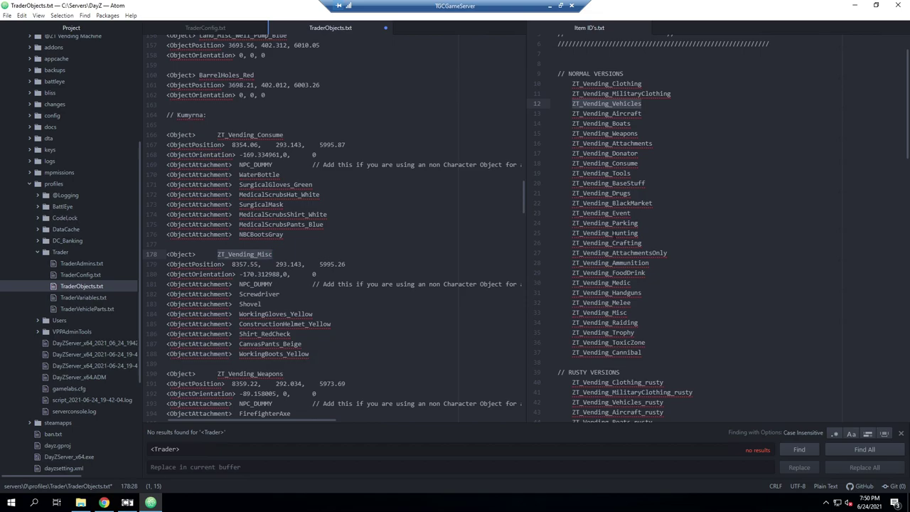
{"action": "double_click", "coordinate": [618, 175]}
{"action": "key", "text": "ctrl+c"}
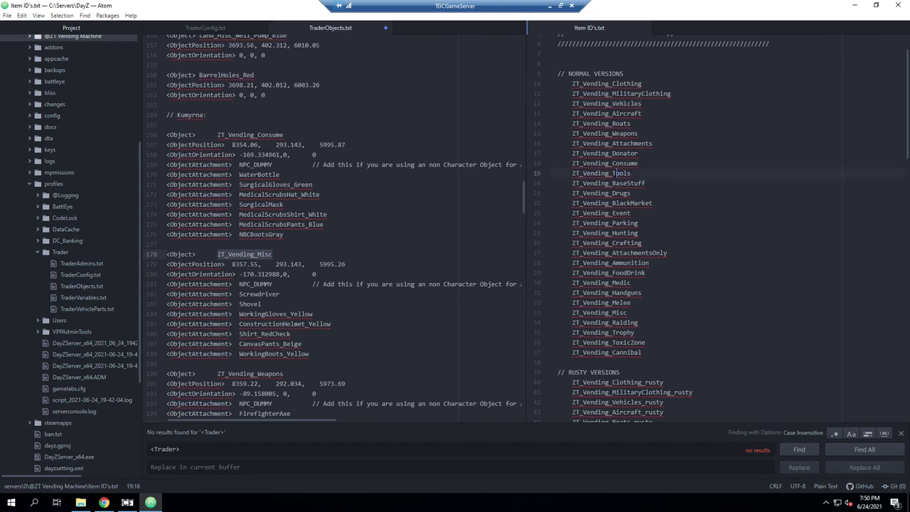
{"action": "double_click", "coordinate": [237, 254]}
{"action": "key", "text": "ctrl+v"}
{"action": "left_click", "coordinate": [345, 271]}
{"action": "left_click_drag", "start_coordinate": [346, 264], "coordinate": [232, 264]}
{"action": "type", "text": "8362.74, 293.105, 5996.63"}
{"action": "left_click_drag", "start_coordinate": [320, 274], "coordinate": [240, 274]}
{"action": "type", "text": "5.59817, 1.07016, -0.74285"}
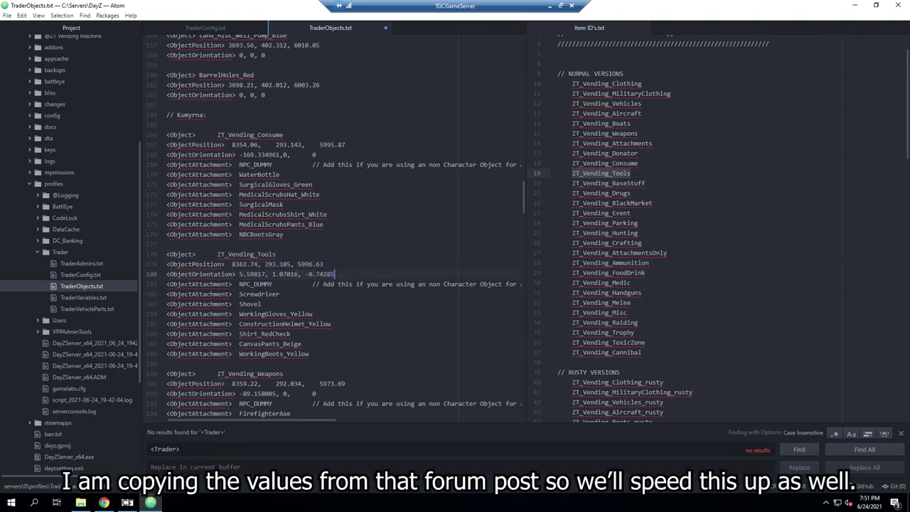
Step: Set Kumyrna's Consume object to 8362.74, 293.105, 5996.63, orientation 5.59817, 1.07016, -0.74285, and Tools to 8360.84, 293.096, 5997.05, orientation 5.24943, 0, 0
{"action": "left_click_drag", "start_coordinate": [320, 155], "coordinate": [112, 146]}
{"action": "type", "text": "<ObjectPosition> 8362.74, 293.105, 5996.63 <ObjectOrientation> 5.59817, 1.07016, -0.74285"}
{"action": "left_click_drag", "start_coordinate": [338, 274], "coordinate": [146, 264]}
{"action": "type", "text": "<ObjectPosition> 8360.84, 293.096, 5997.05 <ObjectOrientation> 5.24943, 0, 0"}
Step: Set Kumyrna's ZT_Vending_Weapons to position 8363.36, 293, 5974.42 and orientation 92.6103, 0, -0, and replace the following machine's position and orientation with the forum's
{"action": "scroll", "coordinate": [327, 284], "scroll_direction": "down", "scroll_amount": 4}
{"action": "left_click_drag", "start_coordinate": [327, 304], "coordinate": [117, 296]}
{"action": "type", "text": "<ObjectPosition> 8363.36, 293, 5974.42 <ObjectOrientation> 92.6103, 0, -0"}
{"action": "scroll", "coordinate": [340, 326], "scroll_direction": "down", "scroll_amount": 7}
{"action": "left_click_drag", "start_coordinate": [332, 262], "coordinate": [165, 252]}
{"action": "key", "text": "ctrl+v"}
{"action": "left_click", "coordinate": [310, 242]}
Step: Set Kumyrna's Clothing object to 8367.53, 293.168, 5997.28, orientation 14.1102, 0.61199, -0.24648, and Vehicles to 8368.24, 292.998, 5978.97, orientation -174.294, 0, -0
{"action": "scroll", "coordinate": [342, 249], "scroll_direction": "down", "scroll_amount": 8}
{"action": "left_click_drag", "start_coordinate": [332, 198], "coordinate": [165, 188]}
{"action": "type", "text": "<ObjectPosition> 8367.53, 293.168, 5997.28 <ObjectOrientation> 14.1102, 0.61199, -0.24648"}
{"action": "scroll", "coordinate": [366, 208], "scroll_direction": "down", "scroll_amount": 3}
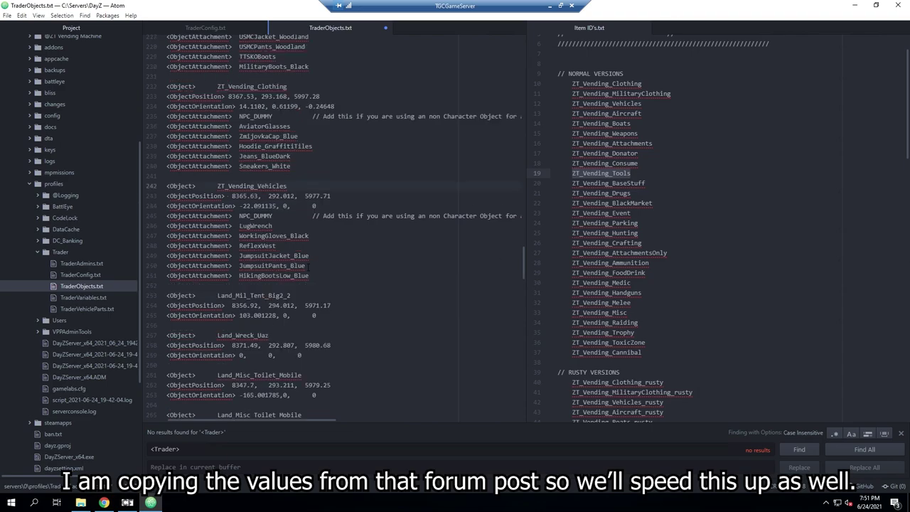
{"action": "key", "text": "ctrl+v"}
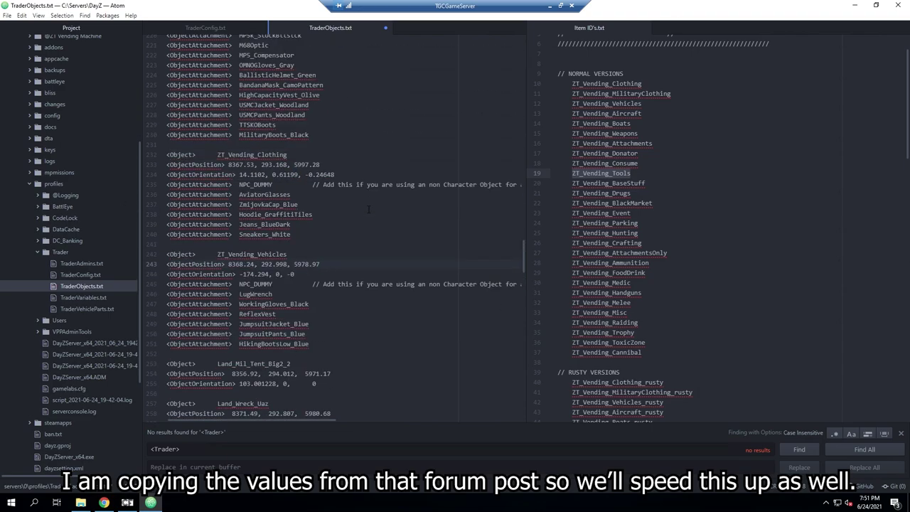
Step: Examine the item attachment lines below NPC_DUMMY in Green Mountain's ZT_Vending_Consume object
{"action": "scroll", "coordinate": [366, 207], "scroll_direction": "up", "scroll_amount": 20}
{"action": "scroll", "coordinate": [337, 341], "scroll_direction": "up", "scroll_amount": 7}
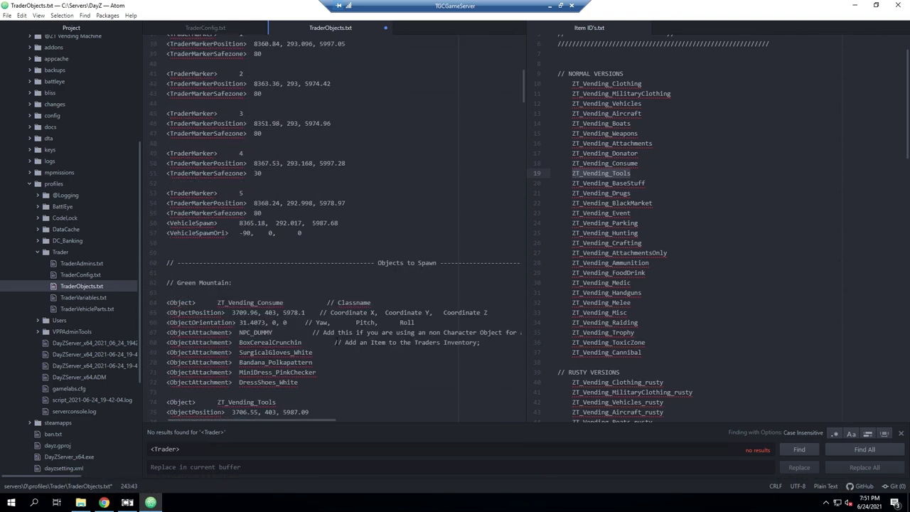
{"action": "scroll", "coordinate": [330, 342], "scroll_direction": "down", "scroll_amount": 4}
{"action": "left_click", "coordinate": [308, 269]}
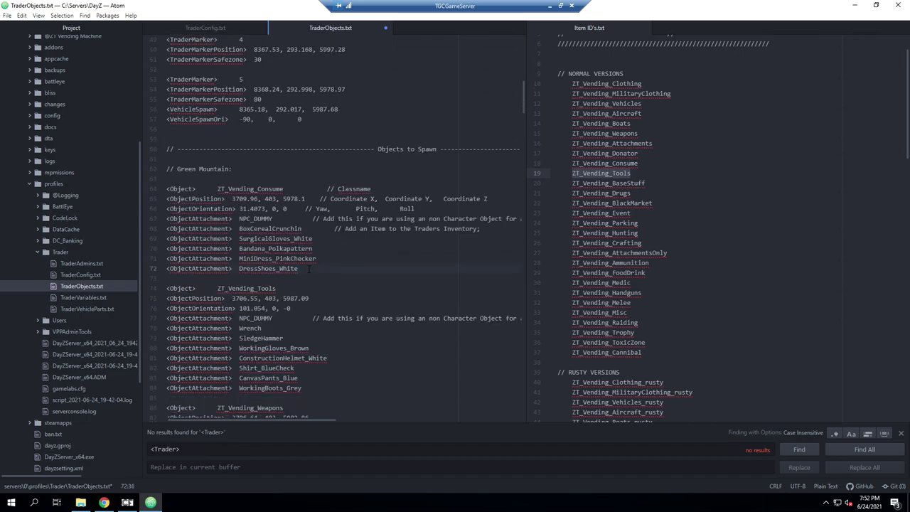
{"action": "left_click_drag", "start_coordinate": [320, 270], "coordinate": [145, 229]}
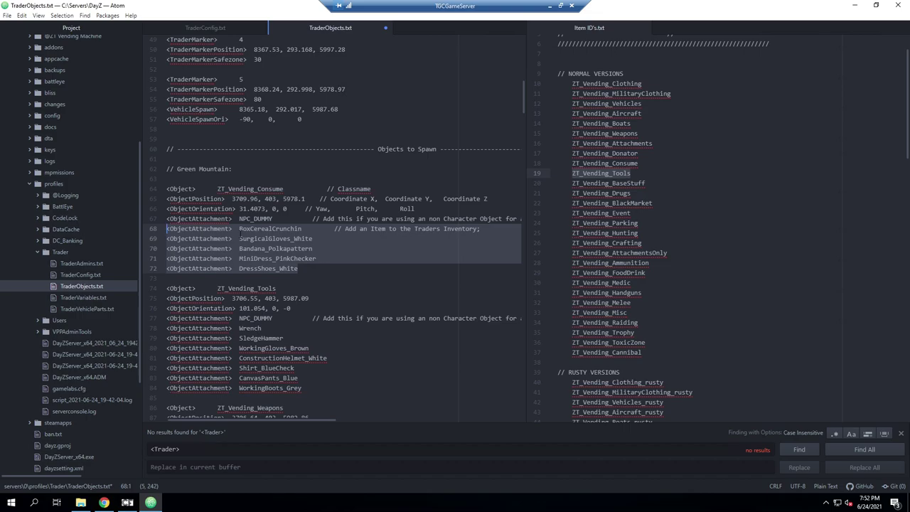
{"action": "left_click", "coordinate": [189, 229]}
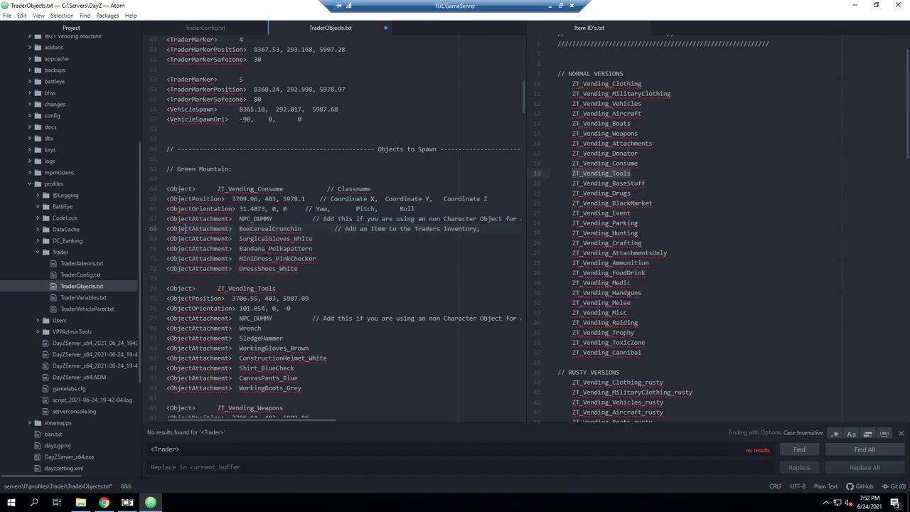
Step: Comment out the BoxCerealCrunchin and SurgicalGloves_White attachment lines with // in Green Mountain's ZT_Vending_Consume object
{"action": "key", "text": "Left"}
{"action": "key", "text": "Left"}
{"action": "key", "text": "Up"}
{"action": "type", "text": "//"}
{"action": "key", "text": "Down"}
{"action": "key", "text": "Home"}
{"action": "type", "text": "//"}
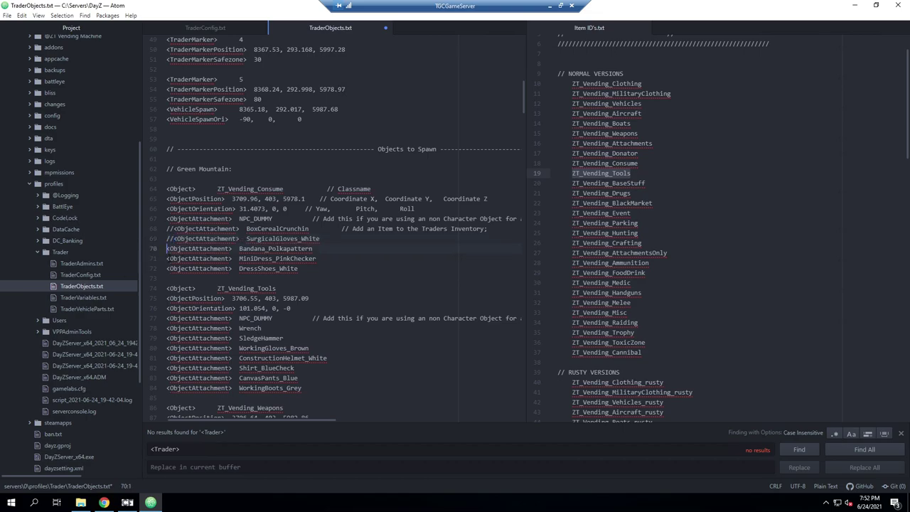
Step: Comment out Green Mountain's remaining Consume attachments, Bandana_Polkapattern to DressShoes_White, and its Tools attachments, Wrench to WorkingBoots_Grey, leaving NPC_DUMMY active
{"action": "key", "text": "Down"}
{"action": "key", "text": "ctrl+alt+Down"}
{"action": "scroll", "coordinate": [334, 227], "scroll_direction": "down", "scroll_amount": 3}
{"action": "left_click", "coordinate": [168, 297], "text": "ctrl"}
{"action": "left_click", "coordinate": [168, 287], "text": "ctrl"}
{"action": "left_click", "coordinate": [167, 278], "text": "ctrl"}
{"action": "left_click", "coordinate": [168, 268], "text": "ctrl"}
{"action": "left_click", "coordinate": [167, 258], "text": "ctrl"}
{"action": "left_click", "coordinate": [168, 258], "text": "ctrl"}
{"action": "left_click", "coordinate": [168, 267], "text": "ctrl"}
{"action": "left_click", "coordinate": [167, 251], "text": "ctrl"}
{"action": "left_click", "coordinate": [167, 255], "text": "ctrl"}
{"action": "left_click", "coordinate": [168, 257], "text": "ctrl"}
{"action": "left_click", "coordinate": [168, 247], "text": "ctrl"}
{"action": "left_click", "coordinate": [169, 238], "text": "ctrl"}
{"action": "type", "text": "//"}
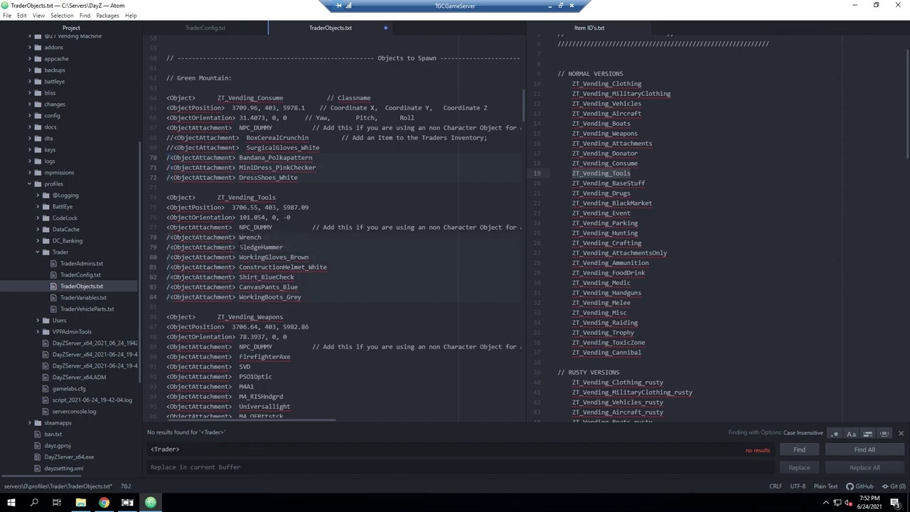
{"action": "left_click", "coordinate": [217, 147]}
{"action": "scroll", "coordinate": [334, 228], "scroll_direction": "down", "scroll_amount": 2}
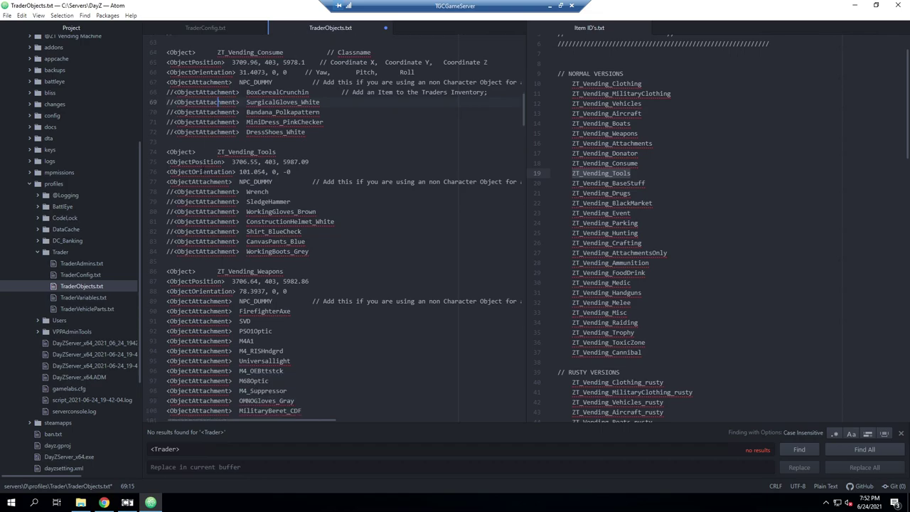
Step: Comment out the last four attachment lines of Green Mountain's ZT_Vending_Weapons object, from AliceBag_Camo up to TTsKOJacket_Camo
{"action": "scroll", "coordinate": [335, 228], "scroll_direction": "down", "scroll_amount": 1}
{"action": "scroll", "coordinate": [334, 228], "scroll_direction": "up", "scroll_amount": 6}
{"action": "scroll", "coordinate": [335, 227], "scroll_direction": "down", "scroll_amount": 10}
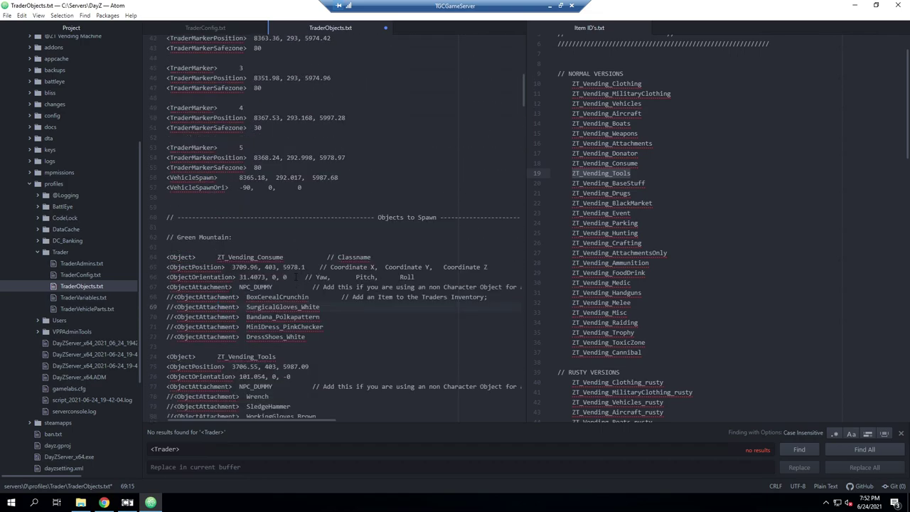
{"action": "left_click", "coordinate": [169, 213]}
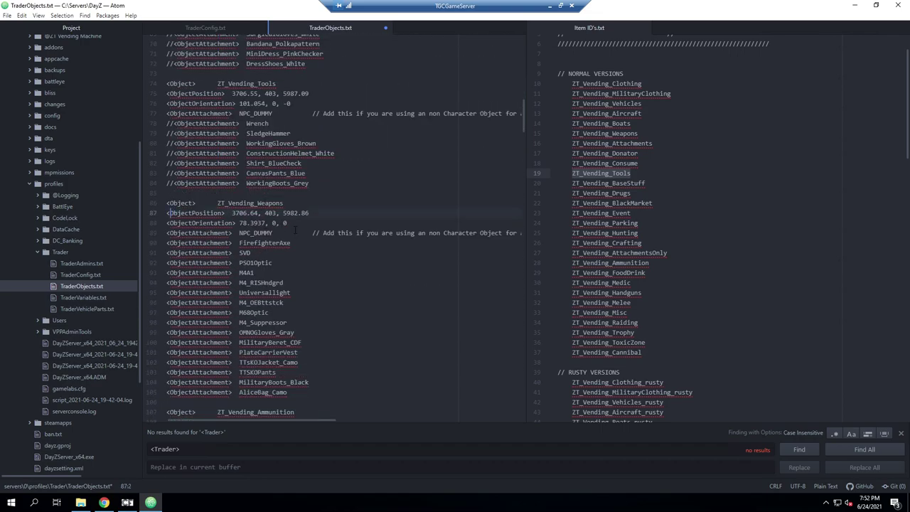
{"action": "key", "text": "Down"}
{"action": "key", "text": "Down"}
{"action": "key", "text": "Down"}
{"action": "key", "text": "Down"}
{"action": "key", "text": "Down"}
{"action": "key", "text": "Down"}
{"action": "key", "text": "Down"}
{"action": "key", "text": "Down"}
{"action": "key", "text": "Down"}
{"action": "key", "text": "Down"}
{"action": "key", "text": "Down"}
{"action": "key", "text": "Down"}
{"action": "key", "text": "Down"}
{"action": "key", "text": "Down"}
{"action": "key", "text": "Down"}
{"action": "key", "text": "Down"}
{"action": "key", "text": "Down"}
{"action": "key", "text": "Down"}
{"action": "type", "text": "//"}
{"action": "key", "text": "Up"}
{"action": "key", "text": "Left"}
{"action": "key", "text": "Left"}
{"action": "type", "text": "//"}
{"action": "key", "text": "Up"}
{"action": "key", "text": "Left"}
{"action": "key", "text": "Left"}
{"action": "type", "text": "//"}
{"action": "key", "text": "Up"}
{"action": "key", "text": "Left"}
{"action": "key", "text": "Left"}
{"action": "type", "text": "//"}
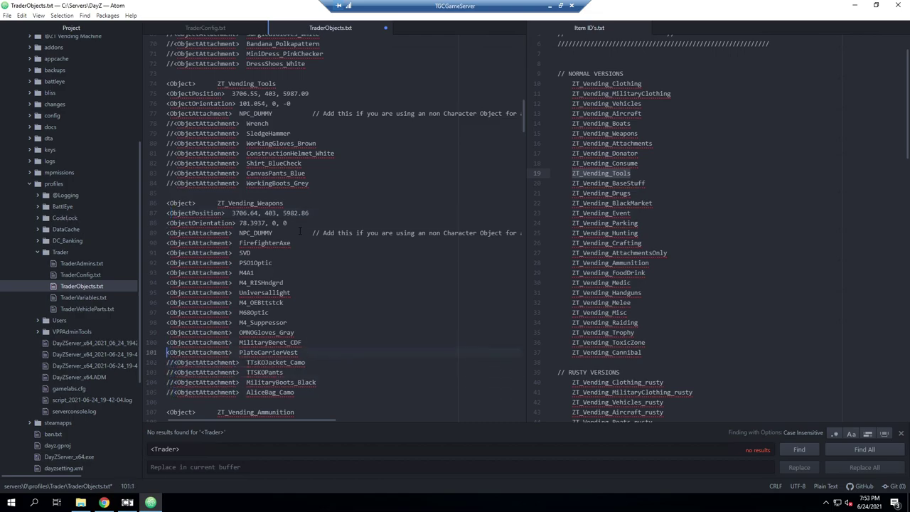
Step: Comment out the remaining Green Mountain Weapons attachment lines from PlateCarrierVest up to FirefighterAxe, keeping NPC_DUMMY active
{"action": "key", "text": "Up"}
{"action": "key", "text": "Left"}
{"action": "key", "text": "Left"}
{"action": "type", "text": "//"}
{"action": "key", "text": "Up"}
{"action": "key", "text": "Left"}
{"action": "key", "text": "Left"}
{"action": "type", "text": "//"}
{"action": "key", "text": "Up"}
{"action": "key", "text": "Left"}
{"action": "key", "text": "Left"}
{"action": "type", "text": "//"}
Step: Comment out every item attachment below NPC_DUMMY in Green Mountain's ZT_Vending_Ammunition and ZT_Vending_Clothing objects
{"action": "scroll", "coordinate": [301, 231], "scroll_direction": "down", "scroll_amount": 8}
{"action": "left_click", "coordinate": [237, 350]}
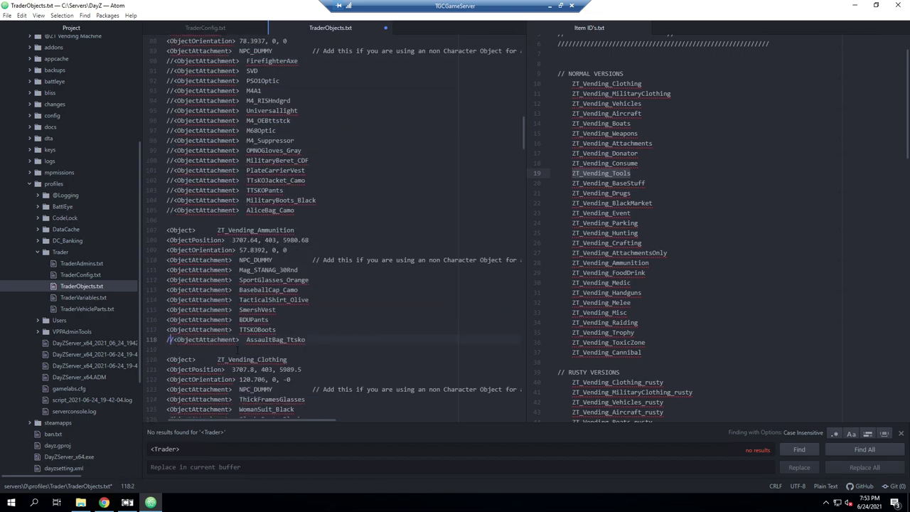
{"action": "scroll", "coordinate": [238, 350], "scroll_direction": "down", "scroll_amount": 5}
{"action": "left_click", "coordinate": [242, 327]}
{"action": "key", "text": "Up"}
{"action": "type", "text": "//"}
{"action": "key", "text": "Up"}
{"action": "key", "text": "Left"}
{"action": "key", "text": "Left"}
{"action": "type", "text": "//"}
{"action": "key", "text": "Up"}
{"action": "key", "text": "Left"}
{"action": "key", "text": "Left"}
{"action": "type", "text": "//"}
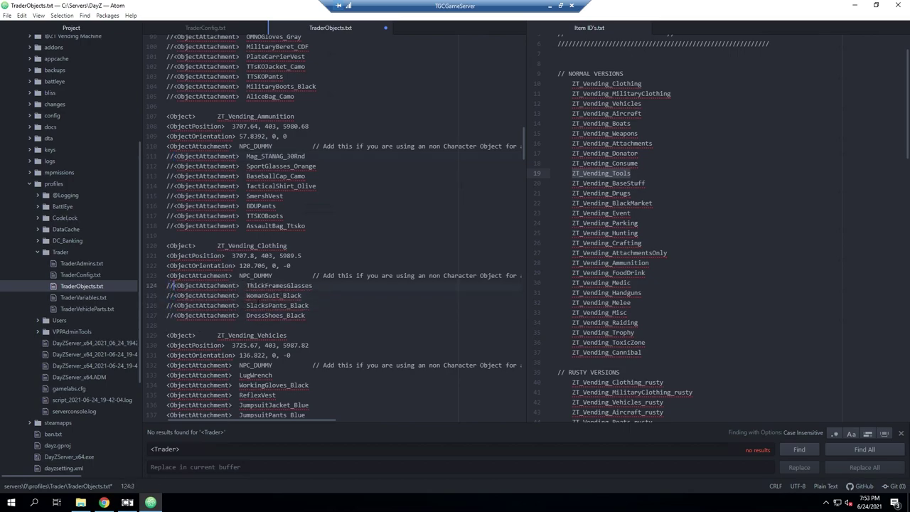
{"action": "key", "text": "Left"}
{"action": "key", "text": "Left"}
{"action": "type", "text": "//"}
Step: Comment out the item attachment lines below NPC_DUMMY in Green Mountain's ZT_Vending_Vehicles object
{"action": "scroll", "coordinate": [250, 274], "scroll_direction": "down", "scroll_amount": 5}
{"action": "left_click", "coordinate": [267, 332]}
{"action": "key", "text": "Up"}
{"action": "type", "text": "//"}
{"action": "key", "text": "Up"}
{"action": "key", "text": "Left"}
{"action": "key", "text": "Left"}
{"action": "type", "text": "//"}
{"action": "type", "text": "//"}
Step: Comment out Kumyrna's Consume attachments, WaterBottle to NBCBootsGray, and the Tools attachments Screwdriver, Shovel and WorkingGloves_Yellow
{"action": "left_click", "coordinate": [267, 332]}
{"action": "scroll", "coordinate": [267, 332], "scroll_direction": "down", "scroll_amount": 2}
{"action": "key", "text": "Down"}
{"action": "key", "text": "Down"}
{"action": "key", "text": "Down"}
{"action": "key", "text": "Down"}
{"action": "key", "text": "Down"}
{"action": "type", "text": "//"}
{"action": "key", "text": "Down"}
{"action": "key", "text": "Left"}
{"action": "key", "text": "Left"}
{"action": "type", "text": "//"}
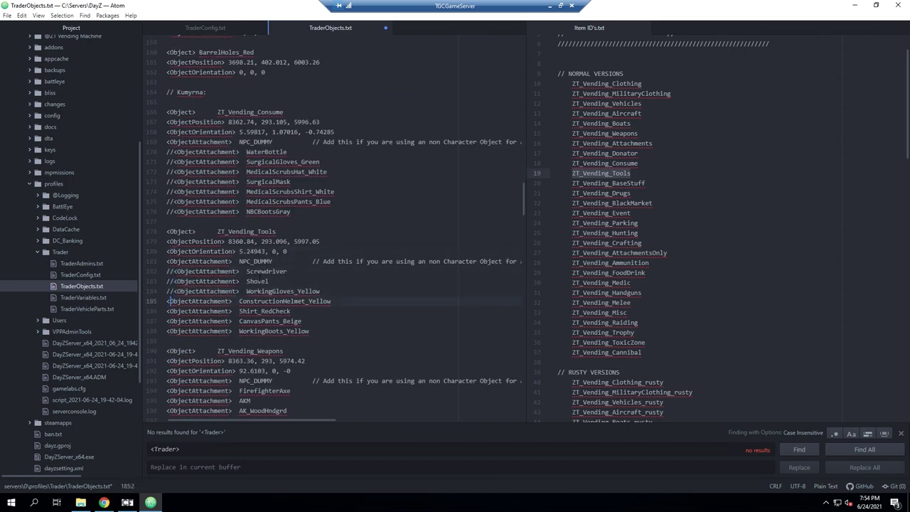
Step: Comment out Kumyrna's Tools attachments from ConstructionHelmet_Yellow to WorkingBoots_Yellow and the Weapons attachments from FirefighterAxe to TacticalGoggles
{"action": "scroll", "coordinate": [248, 299], "scroll_direction": "down", "scroll_amount": 2}
{"action": "key", "text": "Left"}
{"action": "type", "text": "//"}
{"action": "key", "text": "Down"}
{"action": "key", "text": "Left"}
{"action": "key", "text": "Left"}
{"action": "type", "text": "//"}
{"action": "key", "text": "Down"}
{"action": "key", "text": "Left"}
{"action": "key", "text": "Left"}
{"action": "type", "text": "//"}
{"action": "key", "text": "Down"}
{"action": "key", "text": "Left"}
{"action": "key", "text": "Left"}
{"action": "type", "text": "//"}
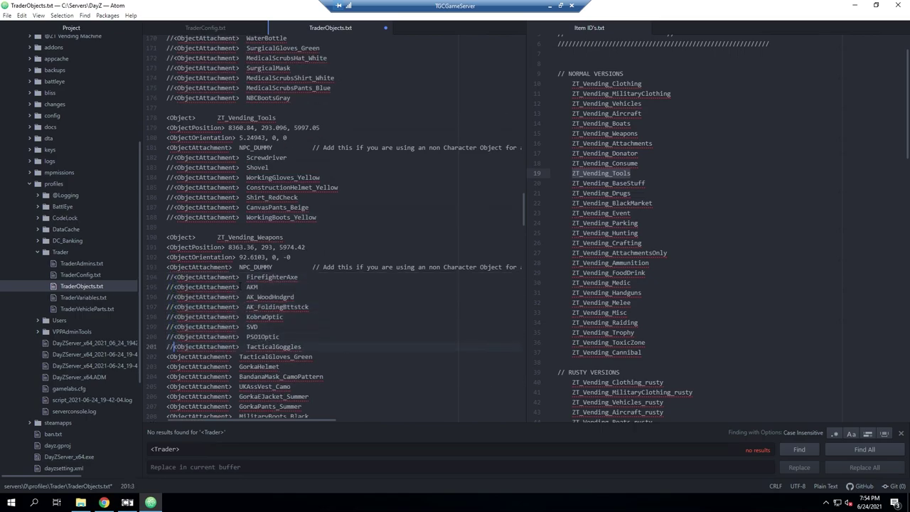
Step: Comment out Kumyrna's remaining Weapons attachments, TacticalGloves_Green to MilitaryBoots_Black, and the item attachments of the following ZT_Vending_Attachments object
{"action": "key", "text": "Down"}
{"action": "key", "text": "Down"}
{"action": "key", "text": "Down"}
{"action": "key", "text": "Down"}
{"action": "key", "text": "Down"}
{"action": "key", "text": "Down"}
{"action": "key", "text": "Down"}
{"action": "key", "text": "Down"}
{"action": "key", "text": "Down"}
{"action": "key", "text": "Down"}
{"action": "key", "text": "Home"}
{"action": "type", "text": "//"}
{"action": "key", "text": "Down"}
{"action": "key", "text": "Home"}
{"action": "type", "text": "//"}
{"action": "key", "text": "Down"}
{"action": "key", "text": "Home"}
{"action": "type", "text": "//"}
{"action": "key", "text": "Down"}
{"action": "key", "text": "Home"}
{"action": "type", "text": "//"}
{"action": "key", "text": "Down"}
{"action": "key", "text": "Home"}
{"action": "key", "text": "slash"}
{"action": "key", "text": "slash"}
{"action": "key", "text": "Down"}
{"action": "key", "text": "Home"}
{"action": "key", "text": "slash"}
{"action": "key", "text": "slash"}
{"action": "key", "text": "Down"}
{"action": "key", "text": "Home"}
{"action": "key", "text": "slash"}
{"action": "key", "text": "slash"}
{"action": "key", "text": "Down"}
{"action": "key", "text": "Home"}
{"action": "key", "text": "slash"}
{"action": "key", "text": "slash"}
{"action": "key", "text": "Down"}
{"action": "key", "text": "Home"}
{"action": "key", "text": "slash"}
{"action": "key", "text": "slash"}
{"action": "key", "text": "Down"}
{"action": "key", "text": "Home"}
{"action": "key", "text": "slash"}
{"action": "key", "text": "slash"}
{"action": "key", "text": "Down"}
{"action": "key", "text": "Home"}
{"action": "key", "text": "slash"}
{"action": "key", "text": "slash"}
{"action": "key", "text": "Down"}
{"action": "key", "text": "Home"}
{"action": "key", "text": "slash"}
{"action": "key", "text": "slash"}
{"action": "key", "text": "Down"}
{"action": "key", "text": "Home"}
{"action": "key", "text": "slash"}
{"action": "key", "text": "slash"}
{"action": "key", "text": "Down"}
{"action": "key", "text": "Home"}
{"action": "key", "text": "slash"}
{"action": "key", "text": "slash"}
Step: Comment out the attachment lines of Kumyrna's ZT_Vending_Clothing object, from NPC_DUMMY to Sneakers_White
{"action": "scroll", "coordinate": [190, 253], "scroll_direction": "down", "scroll_amount": 4}
{"action": "left_click", "coordinate": [171, 274]}
{"action": "key", "text": "Down"}
{"action": "key", "text": "Home"}
{"action": "key", "text": "slash"}
{"action": "key", "text": "slash"}
{"action": "key", "text": "Down"}
{"action": "key", "text": "Home"}
{"action": "key", "text": "slash"}
{"action": "key", "text": "slash"}
{"action": "key", "text": "Down"}
{"action": "key", "text": "Home"}
{"action": "key", "text": "slash"}
{"action": "key", "text": "slash"}
{"action": "key", "text": "Down"}
{"action": "key", "text": "Home"}
{"action": "key", "text": "slash"}
{"action": "key", "text": "slash"}
{"action": "key", "text": "Down"}
{"action": "key", "text": "Home"}
{"action": "key", "text": "slash"}
{"action": "key", "text": "slash"}
{"action": "key", "text": "Down"}
{"action": "key", "text": "Home"}
{"action": "key", "text": "slash"}
{"action": "key", "text": "slash"}
Step: Comment out the ZT_Vending_Vehicles attachments of Kumyrna from LugWrench to HikingBootsLow_Blue, keeping NPC_DUMMY active
{"action": "scroll", "coordinate": [300, 332], "scroll_direction": "down", "scroll_amount": 3}
{"action": "left_click", "coordinate": [299, 332]}
{"action": "key", "text": "Home"}
{"action": "key", "text": "slash"}
{"action": "key", "text": "slash"}
{"action": "key", "text": "Up"}
{"action": "key", "text": "Home"}
{"action": "key", "text": "slash"}
{"action": "key", "text": "slash"}
{"action": "key", "text": "Up"}
{"action": "key", "text": "Home"}
{"action": "type", "text": "//"}
{"action": "key", "text": "Up"}
{"action": "key", "text": "Home"}
{"action": "type", "text": "//"}
{"action": "key", "text": "Up"}
{"action": "key", "text": "Home"}
{"action": "type", "text": "//"}
{"action": "key", "text": "Up"}
{"action": "key", "text": "Home"}
{"action": "type", "text": "//"}
{"action": "scroll", "coordinate": [349, 187], "scroll_direction": "down", "scroll_amount": 5}
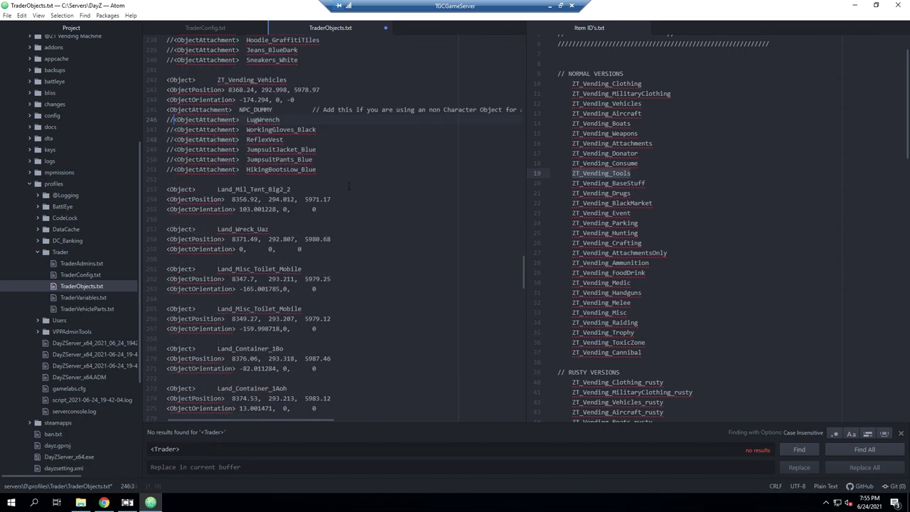
{"action": "double_click", "coordinate": [217, 140]}
{"action": "left_click", "coordinate": [202, 109]}
{"action": "double_click", "coordinate": [218, 139]}
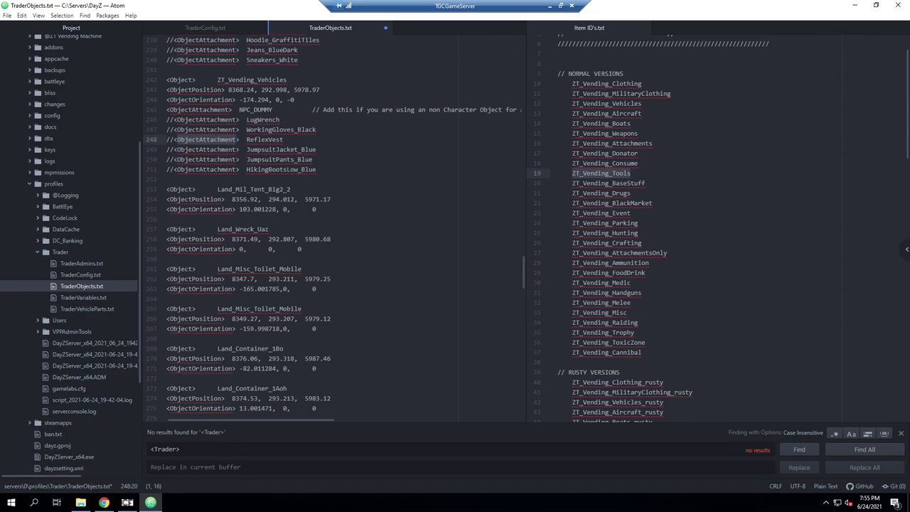
{"action": "left_click", "coordinate": [550, 6]}
{"action": "scroll", "coordinate": [364, 258], "scroll_direction": "down", "scroll_amount": 2}
{"action": "left_click_drag", "start_coordinate": [329, 464], "coordinate": [247, 191]}
{"action": "scroll", "coordinate": [335, 287], "scroll_direction": "up", "scroll_amount": 2}
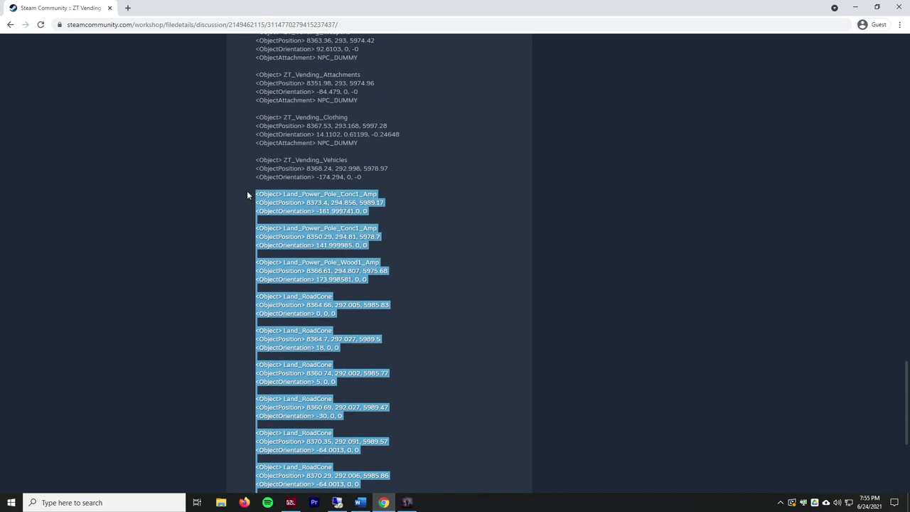
{"action": "right_click", "coordinate": [283, 202]}
{"action": "left_click", "coordinate": [326, 207]}
{"action": "key", "text": "alt+Tab"}
Step: Replace Kumyrna's old scenery objects from Land_Mil_Tent_Big2_2 down to BarrelHoles_Red with the copied block and save TraderObjects.txt
{"action": "scroll", "coordinate": [307, 327], "scroll_direction": "down", "scroll_amount": 20}
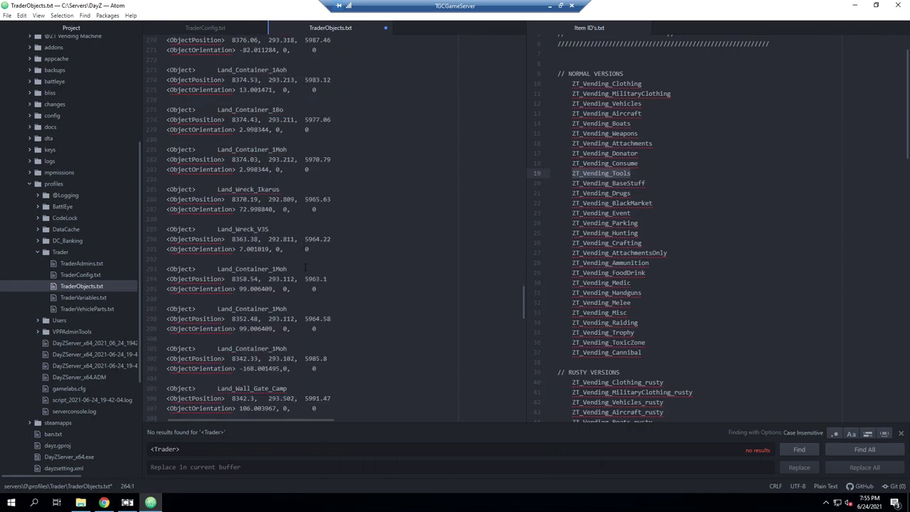
{"action": "scroll", "coordinate": [307, 328], "scroll_direction": "down", "scroll_amount": 12}
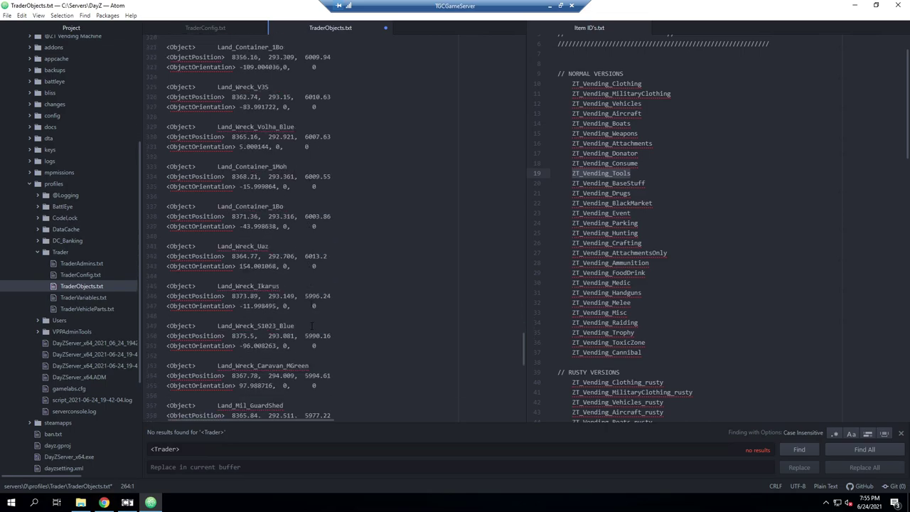
{"action": "scroll", "coordinate": [324, 332], "scroll_direction": "down", "scroll_amount": 9}
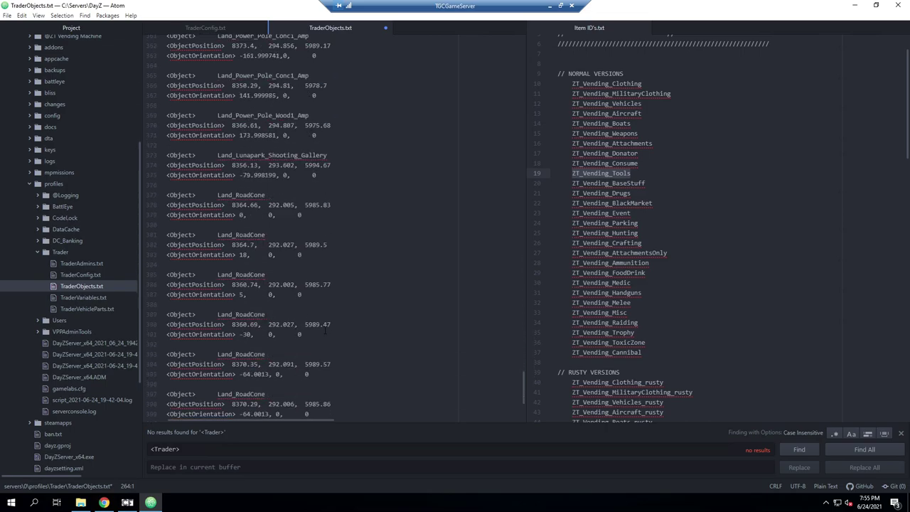
{"action": "scroll", "coordinate": [326, 330], "scroll_direction": "down", "scroll_amount": 3}
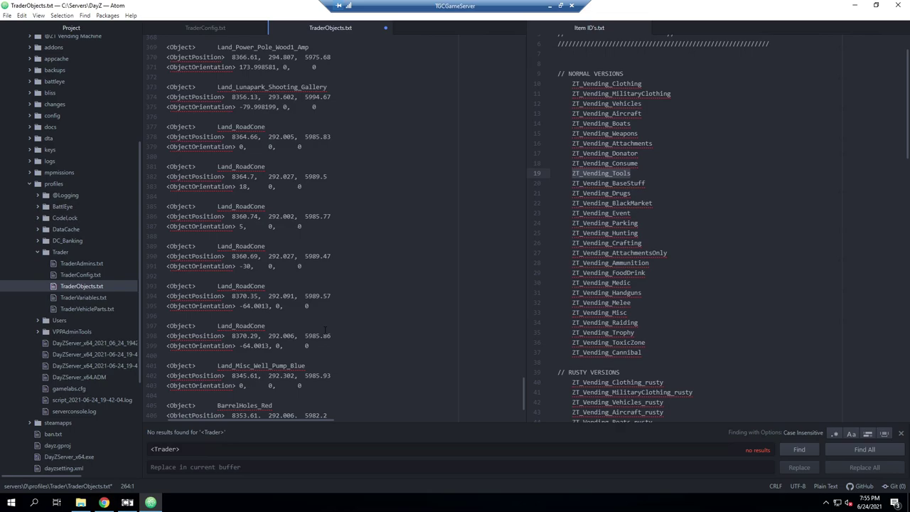
{"action": "scroll", "coordinate": [326, 333], "scroll_direction": "down", "scroll_amount": 2}
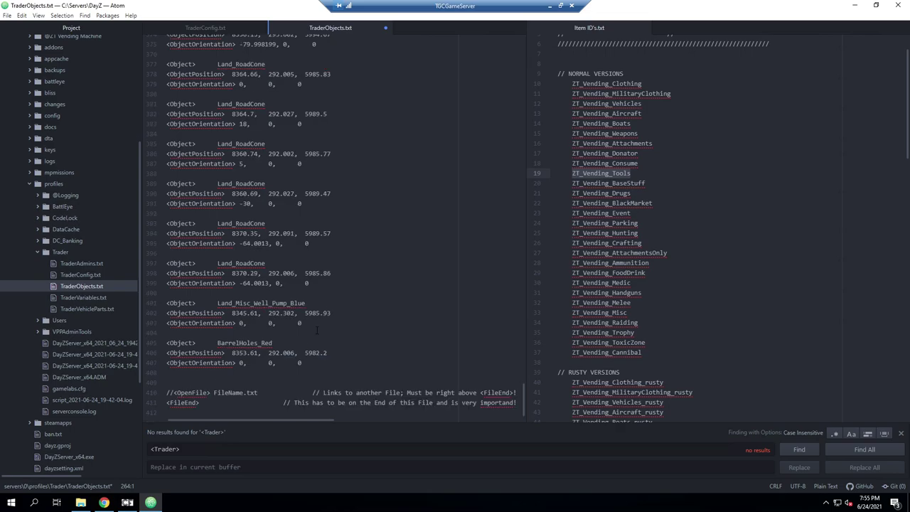
{"action": "scroll", "coordinate": [311, 262], "scroll_direction": "up", "scroll_amount": 20}
{"action": "left_click_drag", "start_coordinate": [284, 313], "coordinate": [189, 315]}
{"action": "scroll", "coordinate": [221, 292], "scroll_direction": "up", "scroll_amount": 20}
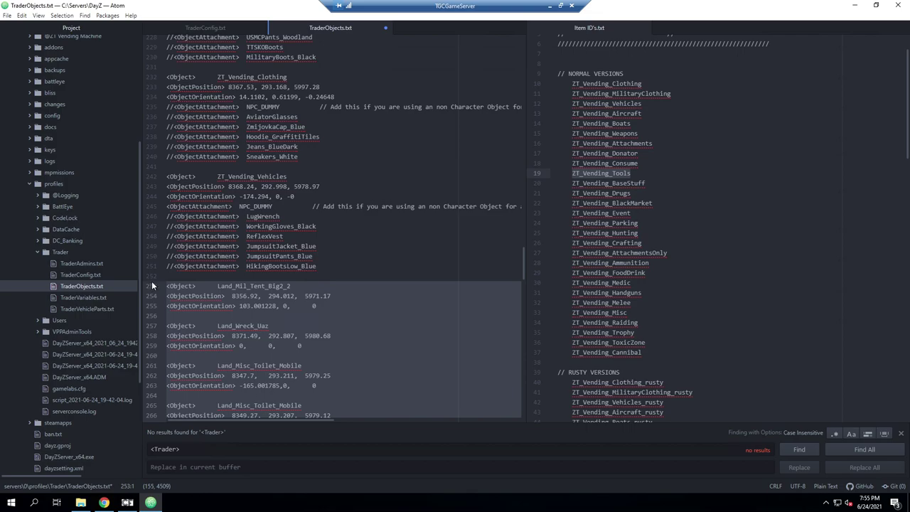
{"action": "key", "text": "ctrl+v"}
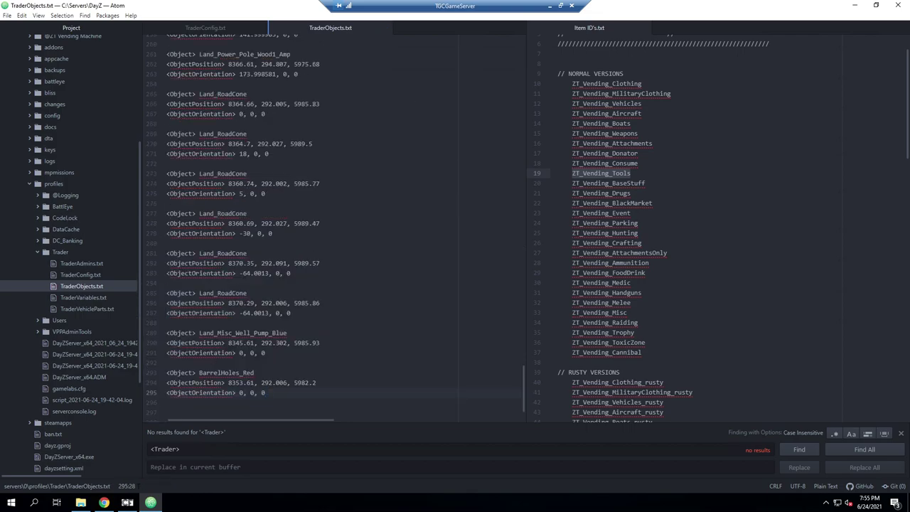
{"action": "left_click", "coordinate": [105, 503]}
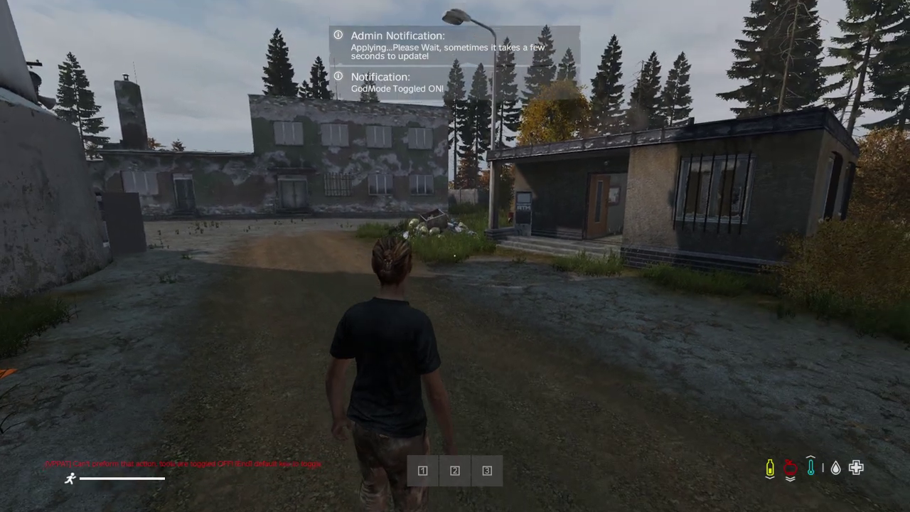
{"action": "key", "text": "w"}
{"action": "key", "text": "w"}
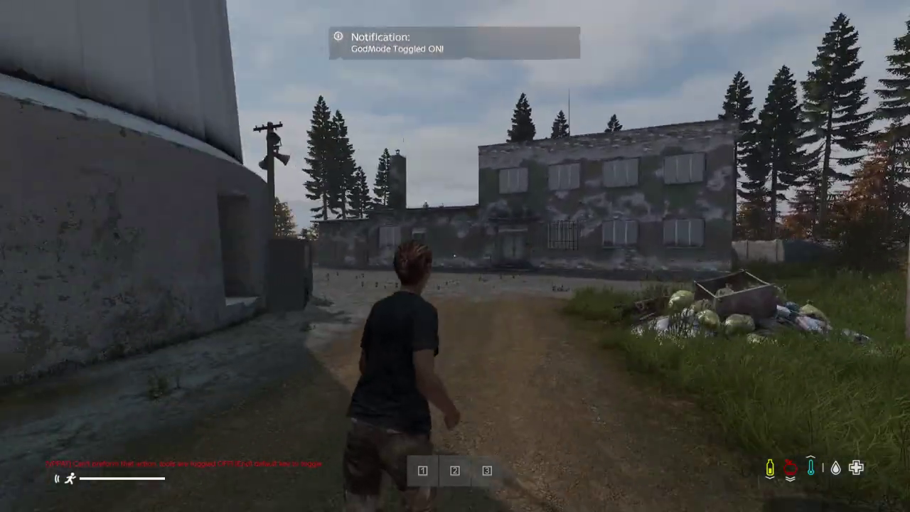
{"action": "key", "text": "w"}
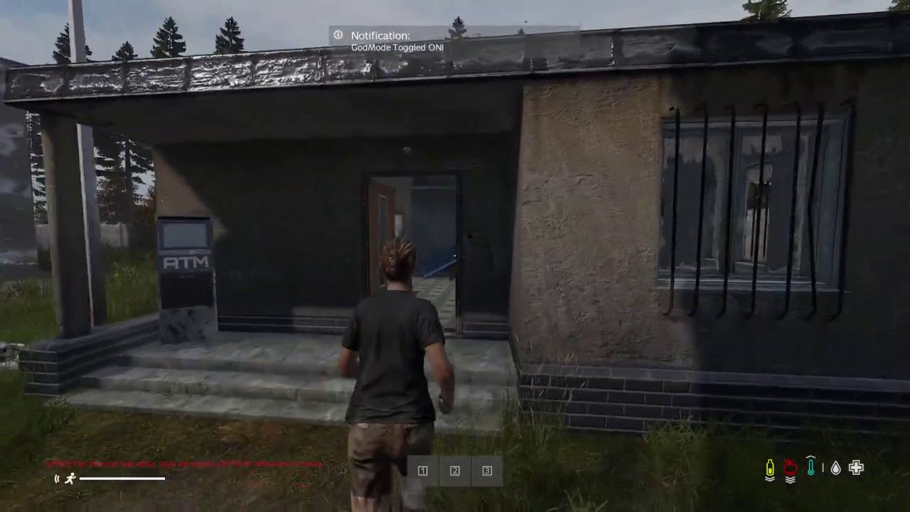
{"action": "key", "text": "w"}
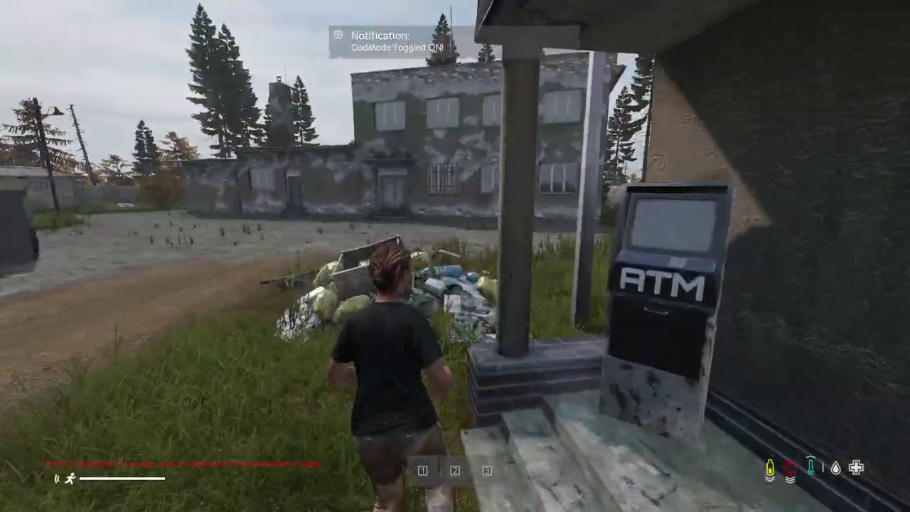
{"action": "key", "text": "w"}
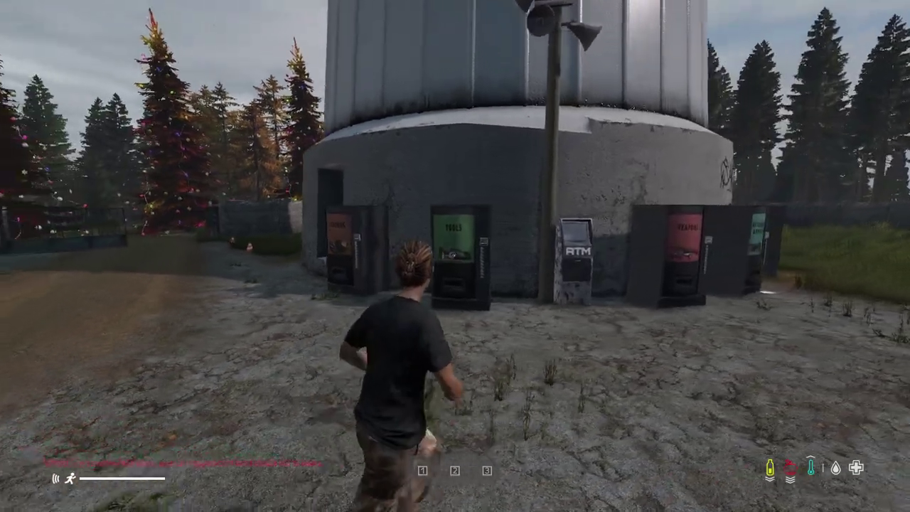
{"action": "key", "text": "w"}
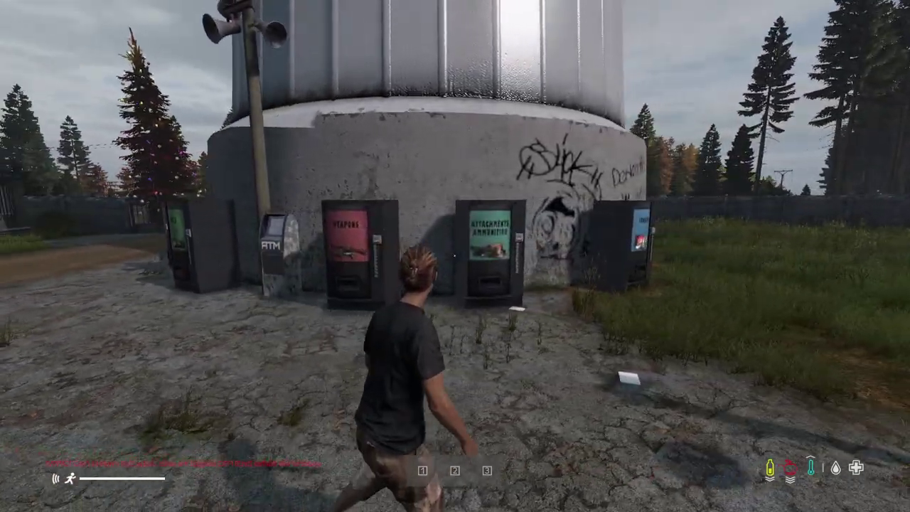
{"action": "key", "text": "w"}
{"action": "key", "text": "w"}
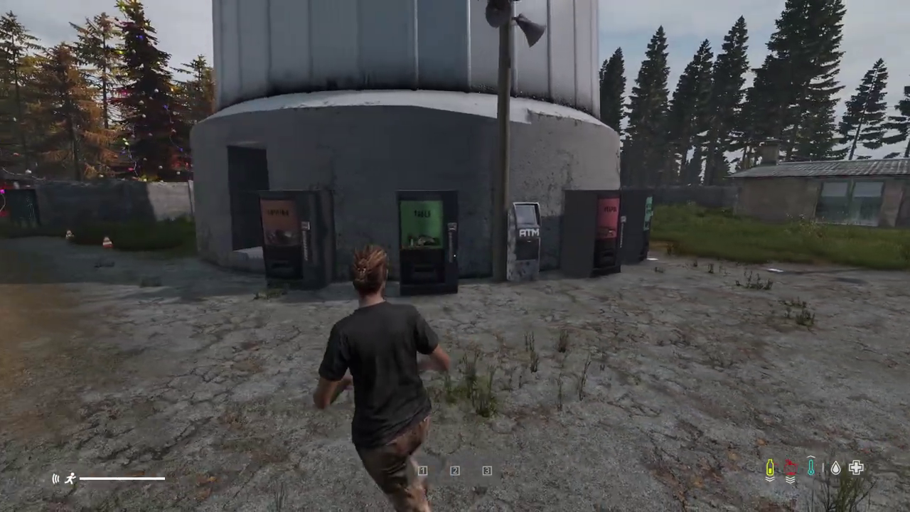
{"action": "key", "text": "w"}
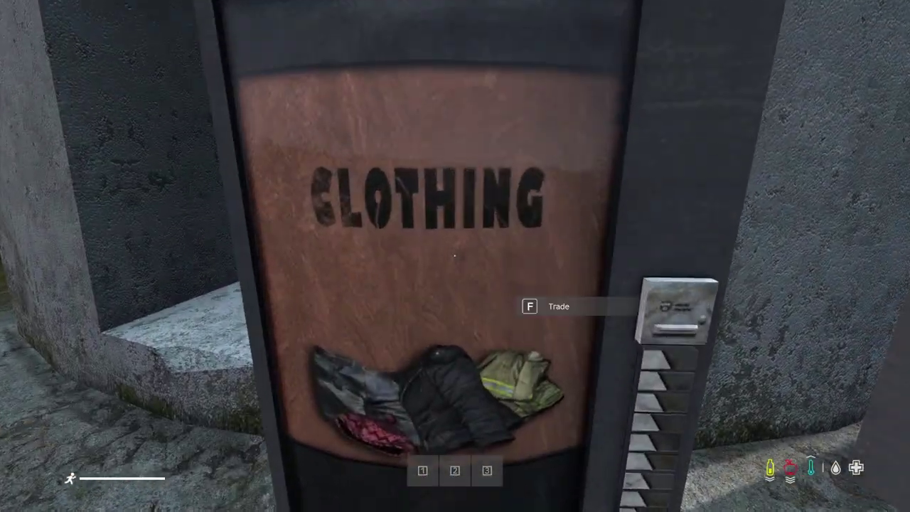
{"action": "key", "text": "f"}
{"action": "key", "text": "Escape"}
{"action": "key", "text": "w"}
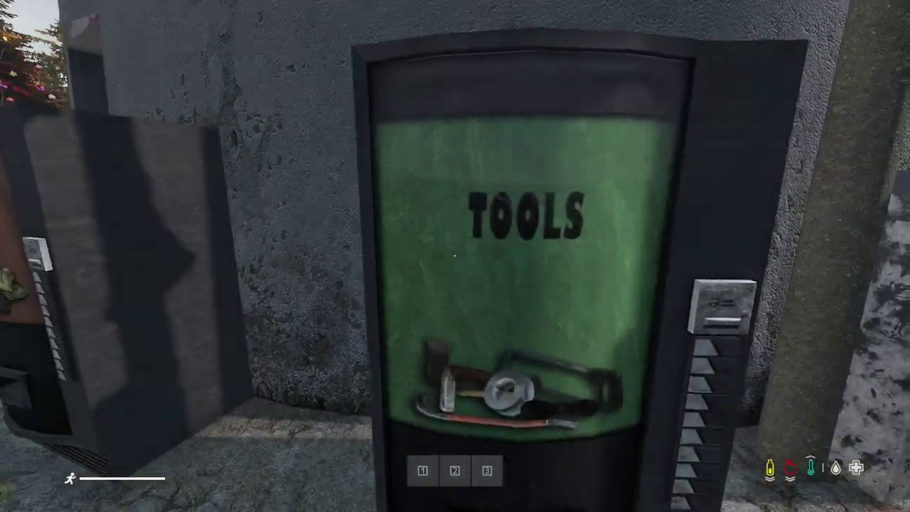
{"action": "key", "text": "w"}
{"action": "key", "text": "f"}
{"action": "key", "text": "Escape"}
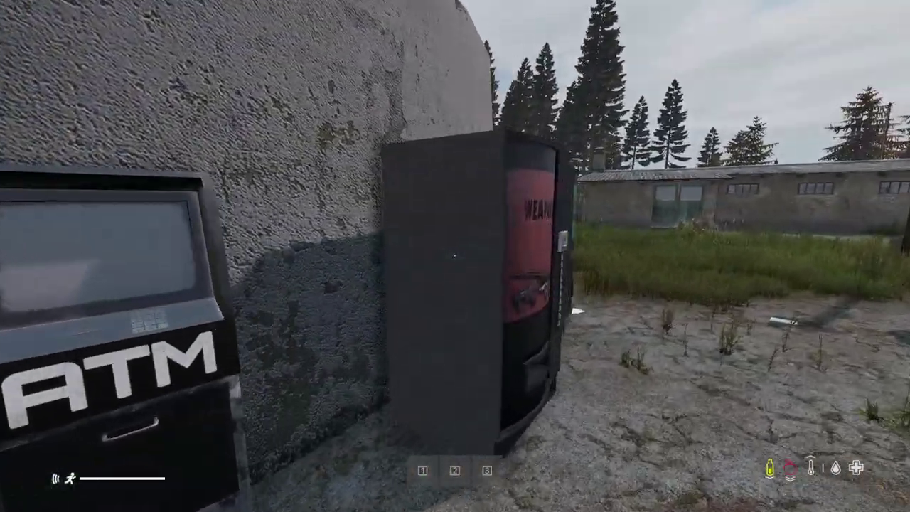
Step: Check that the Weapons, Attachments and Ammunition, and Consume vending machines at Green Mountain open for trading
{"action": "key", "text": "w"}
{"action": "key", "text": "f"}
{"action": "key", "text": "Escape"}
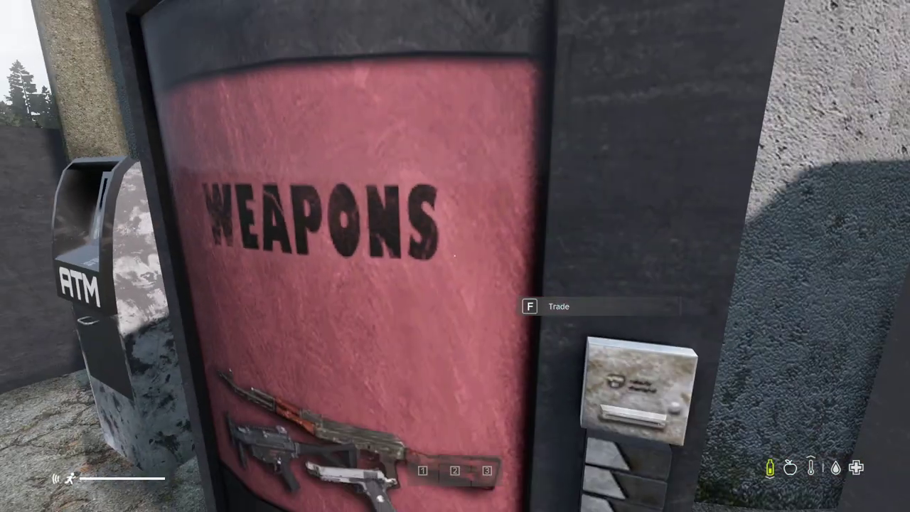
{"action": "key", "text": "w"}
{"action": "key", "text": "f"}
{"action": "key", "text": "Escape"}
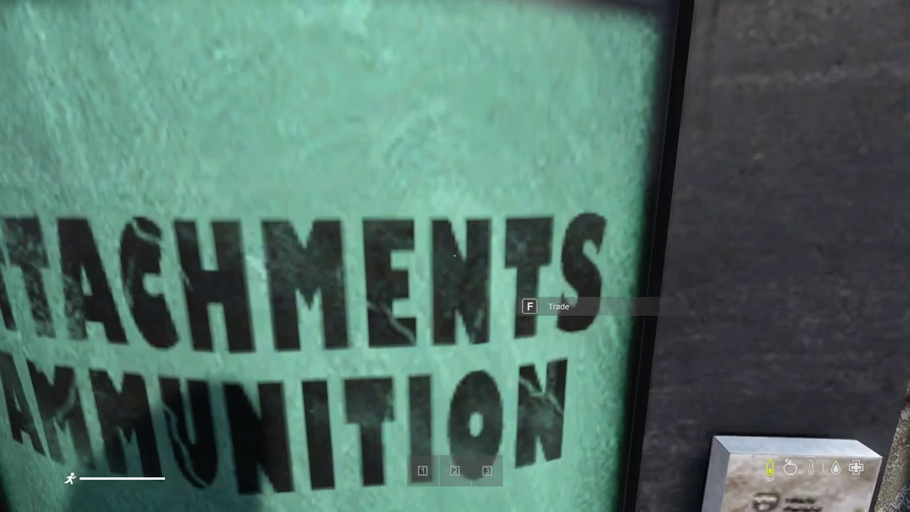
{"action": "key", "text": "s"}
{"action": "key", "text": "w"}
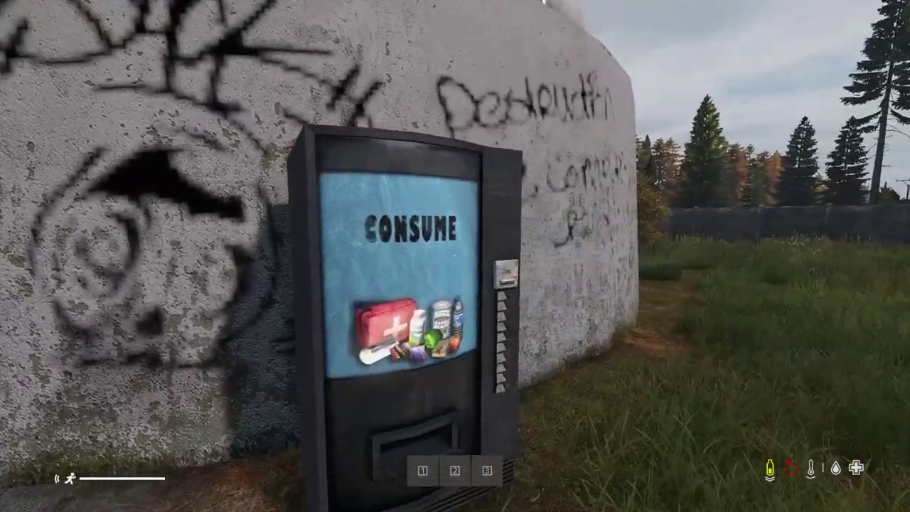
{"action": "key", "text": "f"}
{"action": "key", "text": "Escape"}
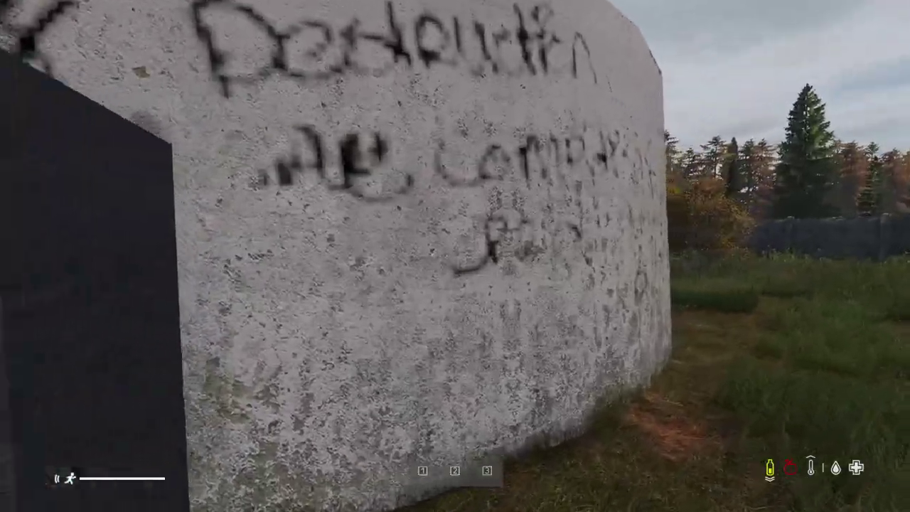
Step: Inspect the placement of the vending machines and ATM around the Green Mountain tower
{"action": "key", "text": "w"}
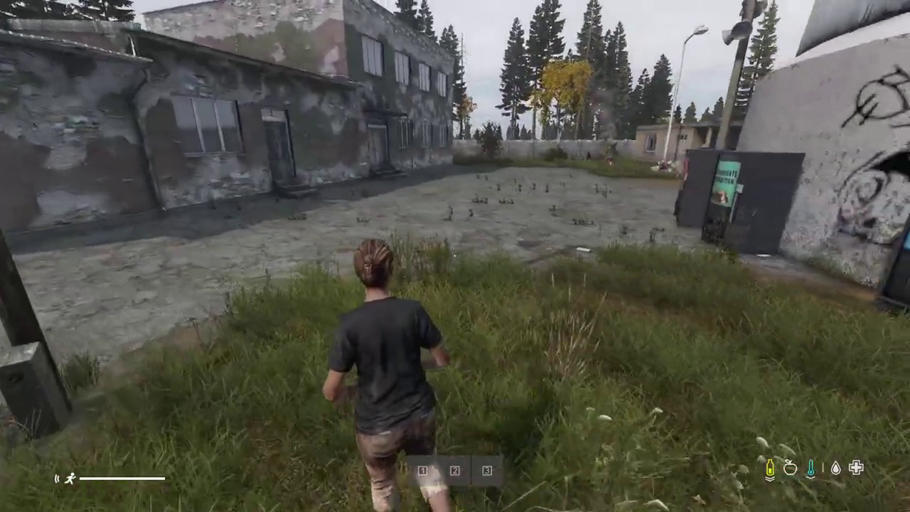
{"action": "key", "text": "w"}
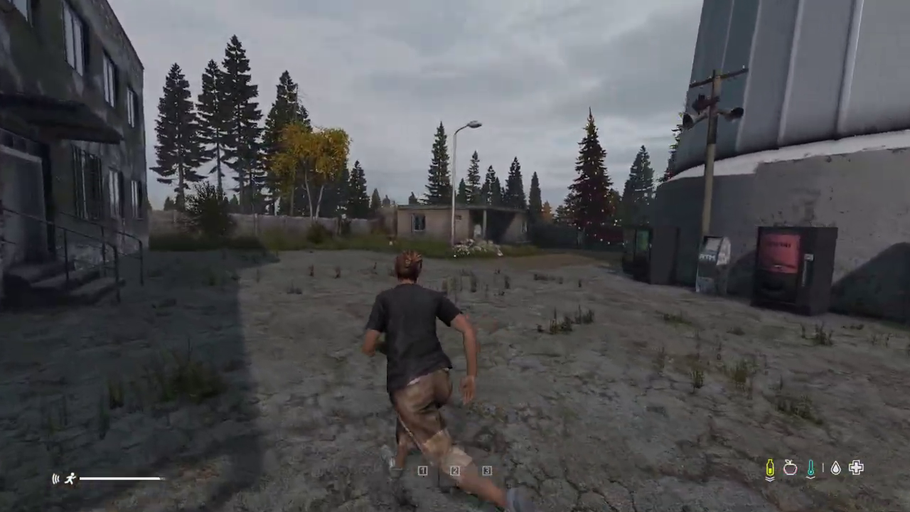
{"action": "key", "text": "w"}
{"action": "key", "text": "w"}
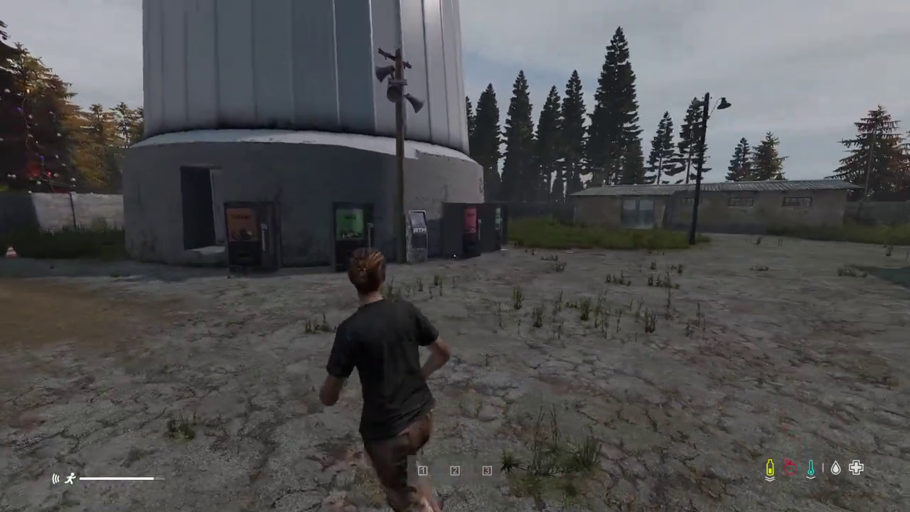
Step: Go to the Kumyrna trader area and check the trading menu of the Vehicles vending machine
{"action": "key", "text": "y"}
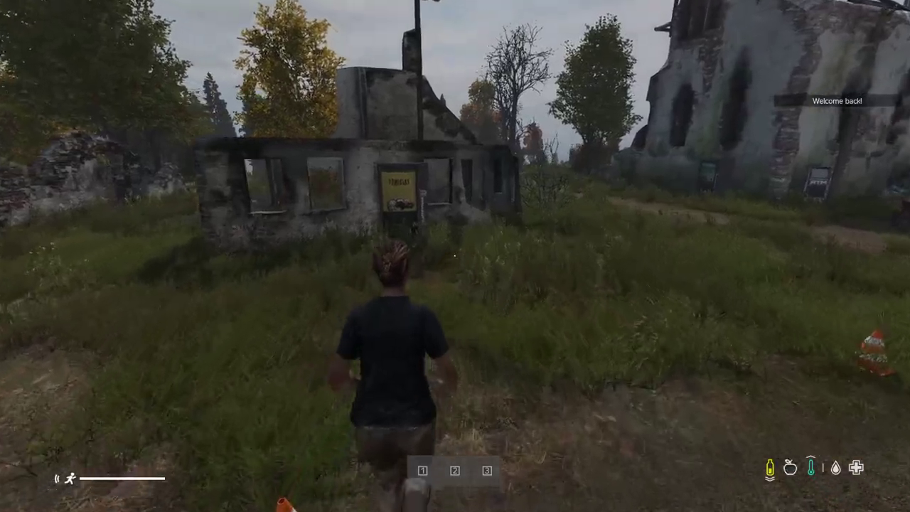
{"action": "key", "text": "w"}
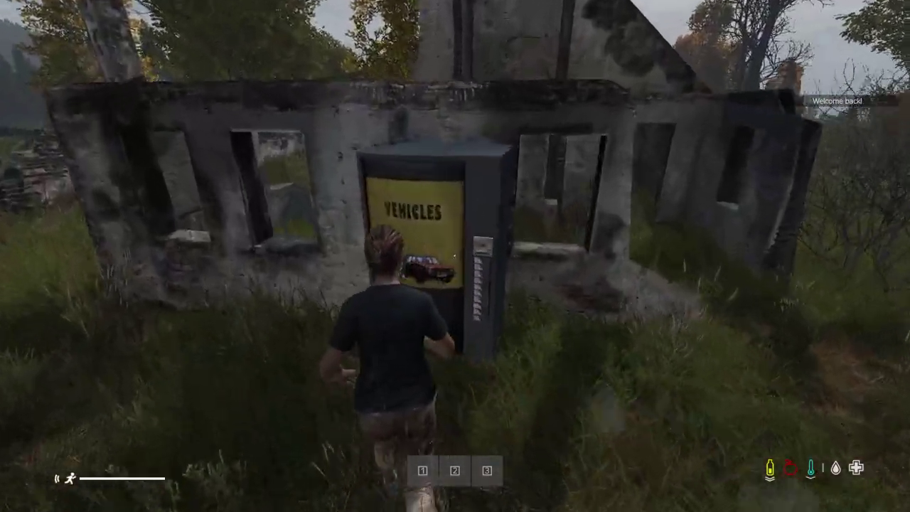
{"action": "key", "text": "f"}
{"action": "key", "text": "Escape"}
Step: Check the trading menus of the Clothing and Consume vending machines beside Kumyrna's ruined walls
{"action": "key", "text": "w"}
{"action": "key", "text": "w"}
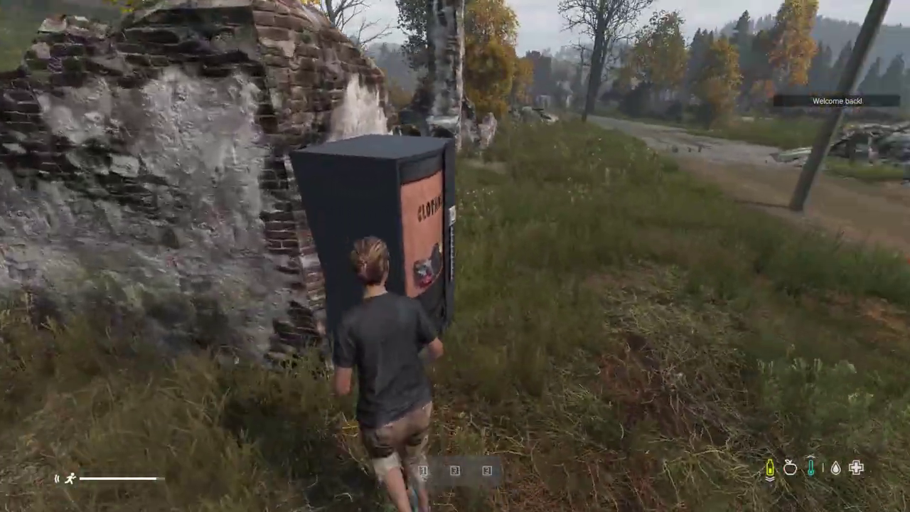
{"action": "key", "text": "f"}
{"action": "key", "text": "Escape"}
{"action": "key", "text": "w"}
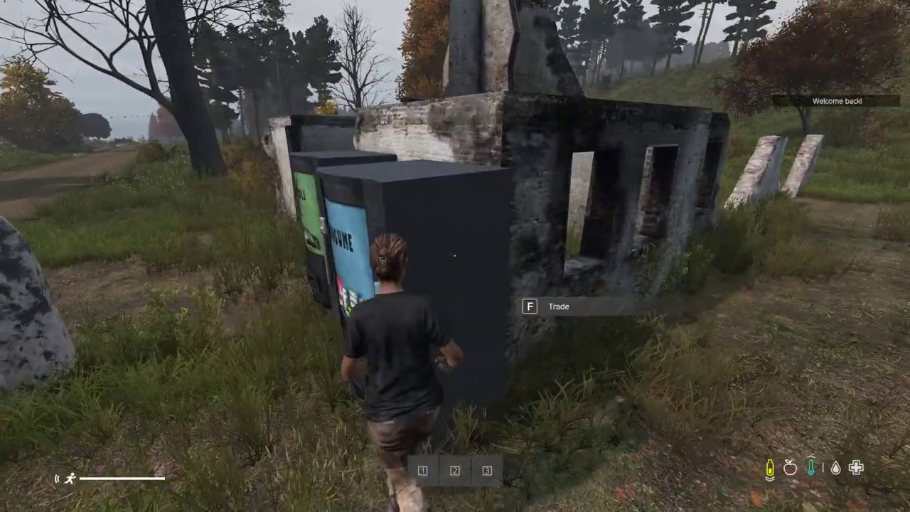
{"action": "key", "text": "w"}
{"action": "key", "text": "f"}
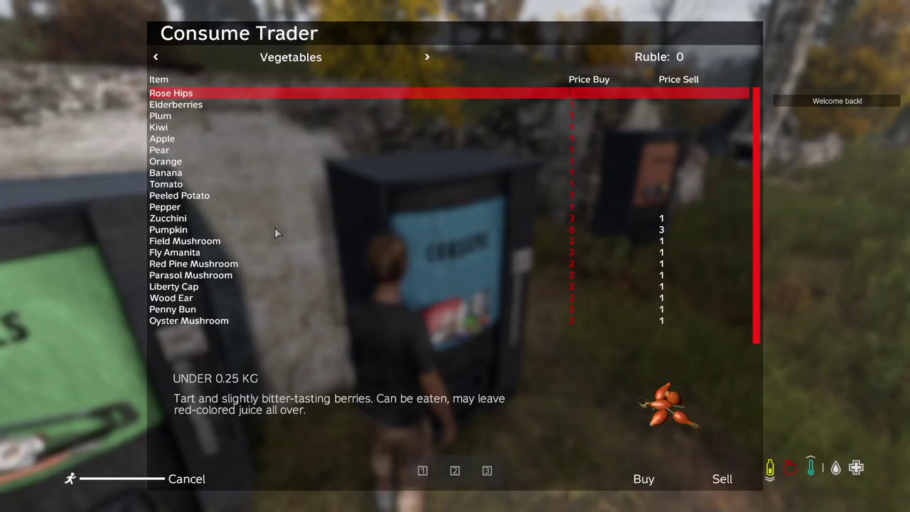
{"action": "key", "text": "Escape"}
{"action": "key", "text": "w"}
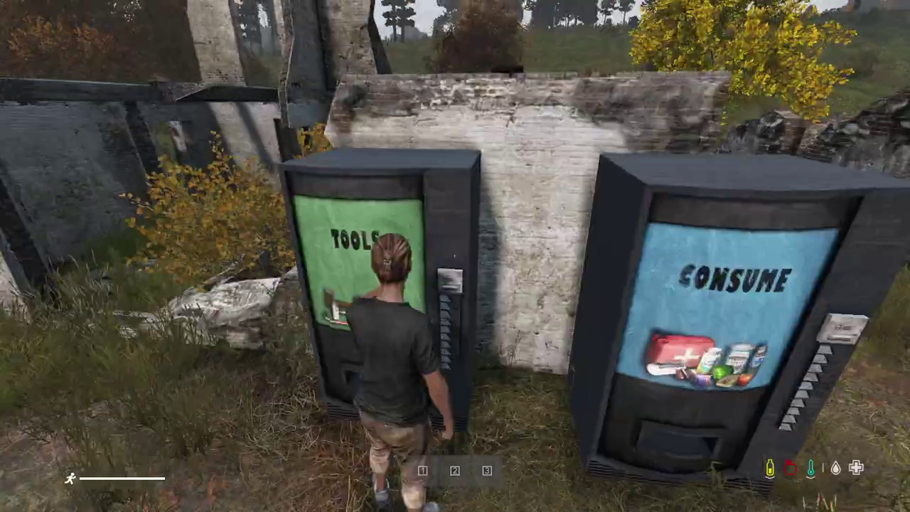
Step: Inspect the placement of the remaining vending machines, ATMs and traffic cones around Kumyrna's ruined church and road
{"action": "key", "text": "w"}
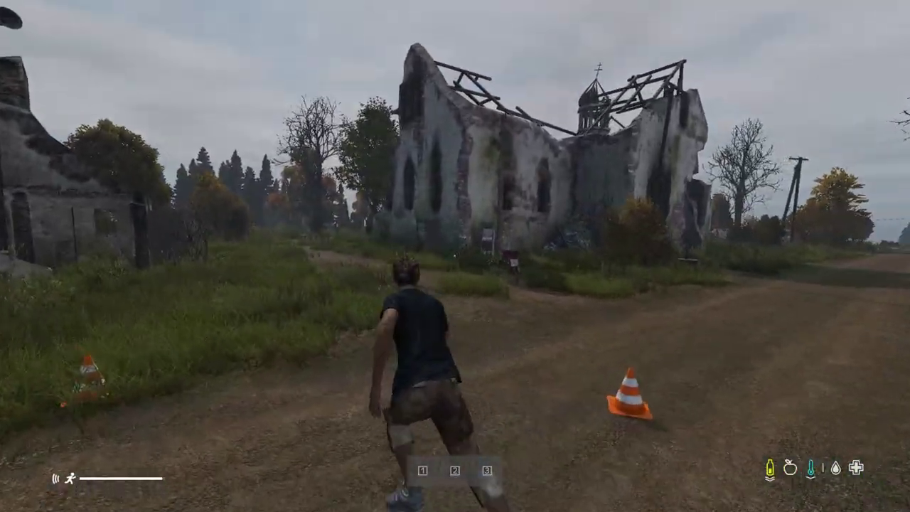
{"action": "key", "text": "w"}
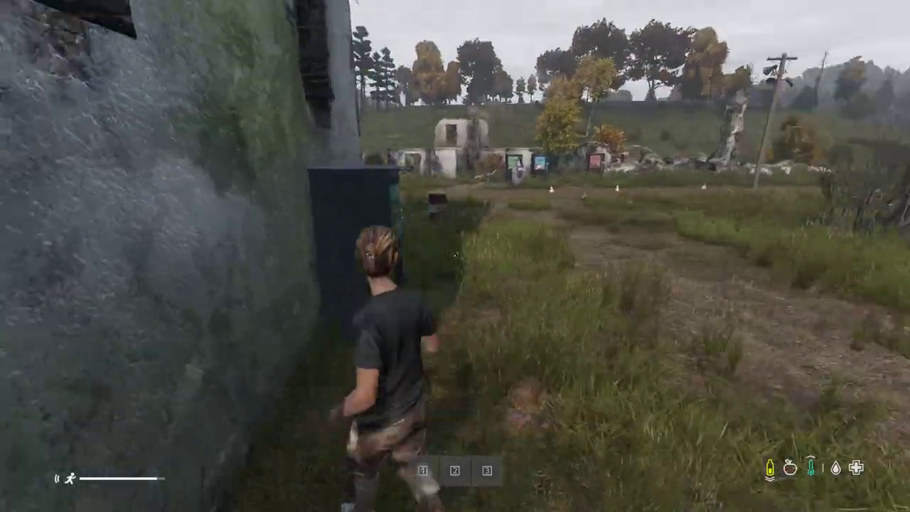
{"action": "key", "text": "w"}
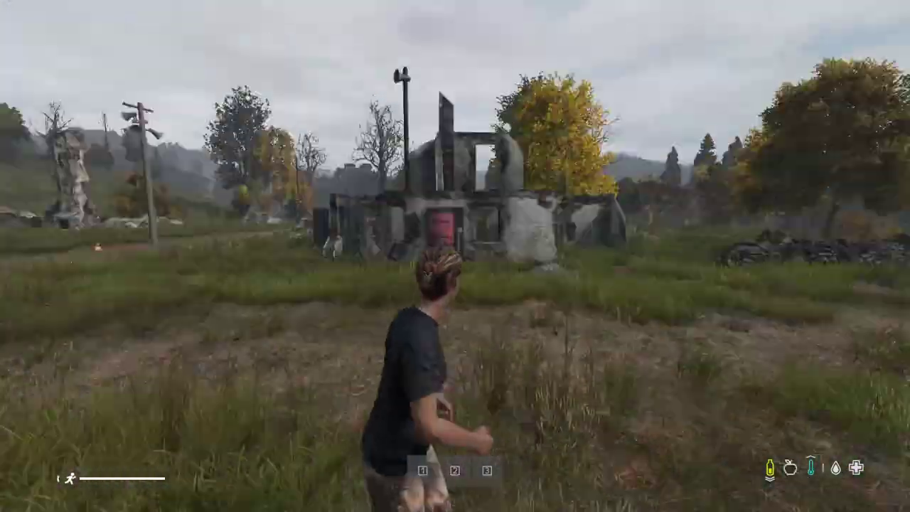
{"action": "key", "text": "w"}
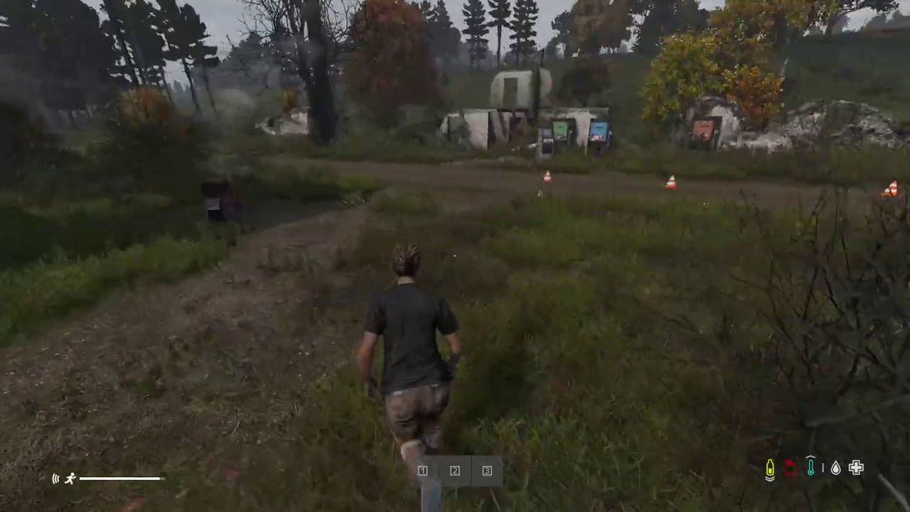
{"action": "key", "text": "w"}
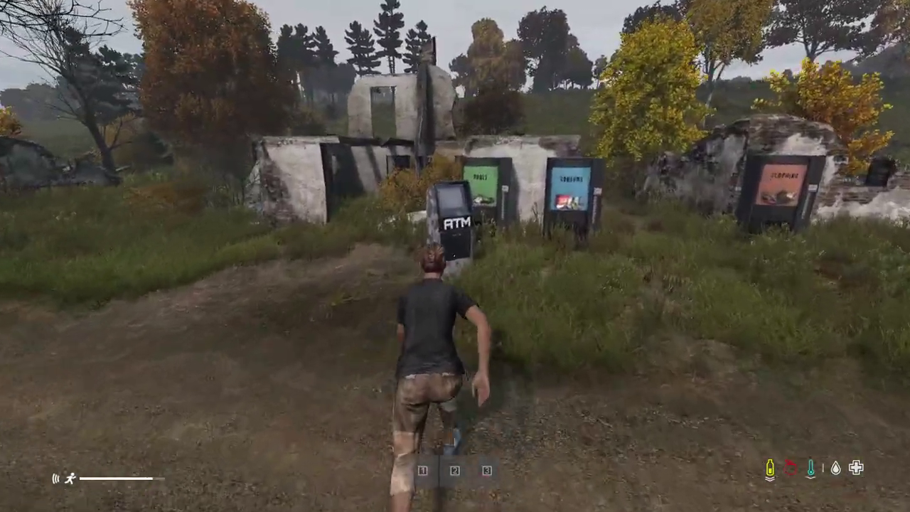
{"action": "key", "text": "w"}
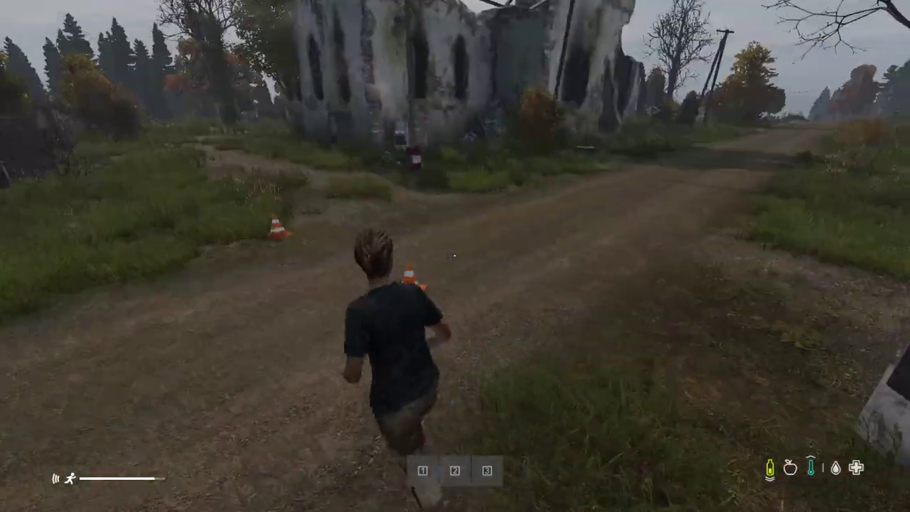